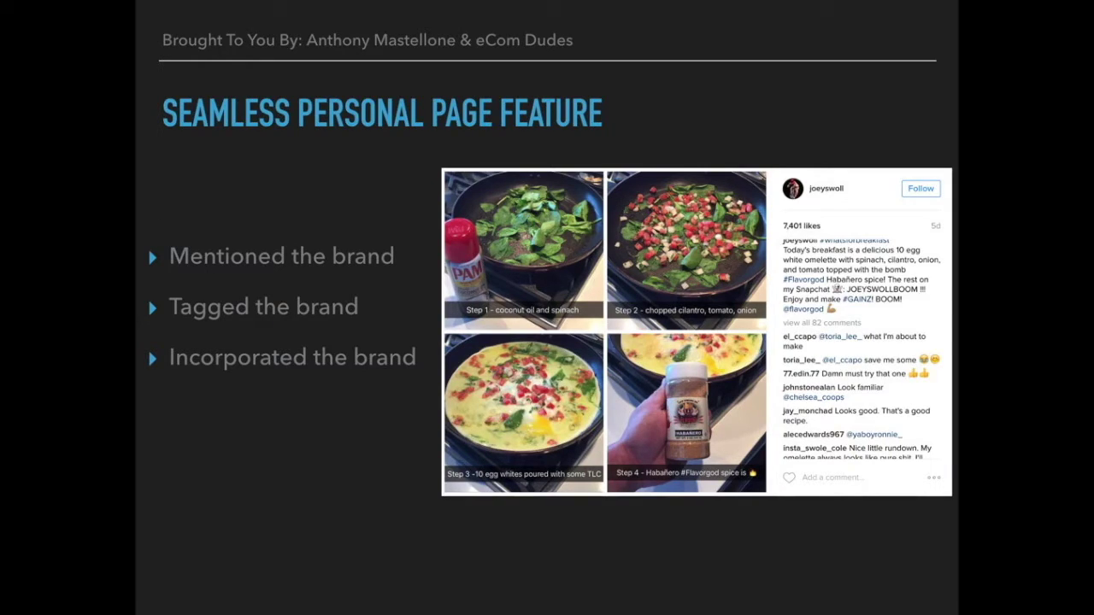
key(Right)
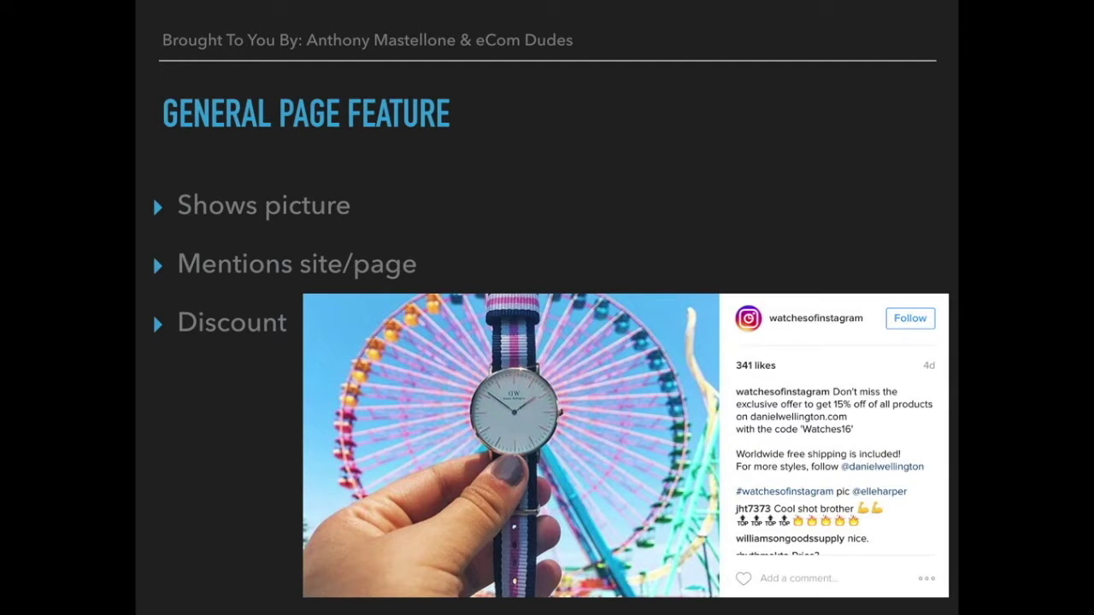
key(Right)
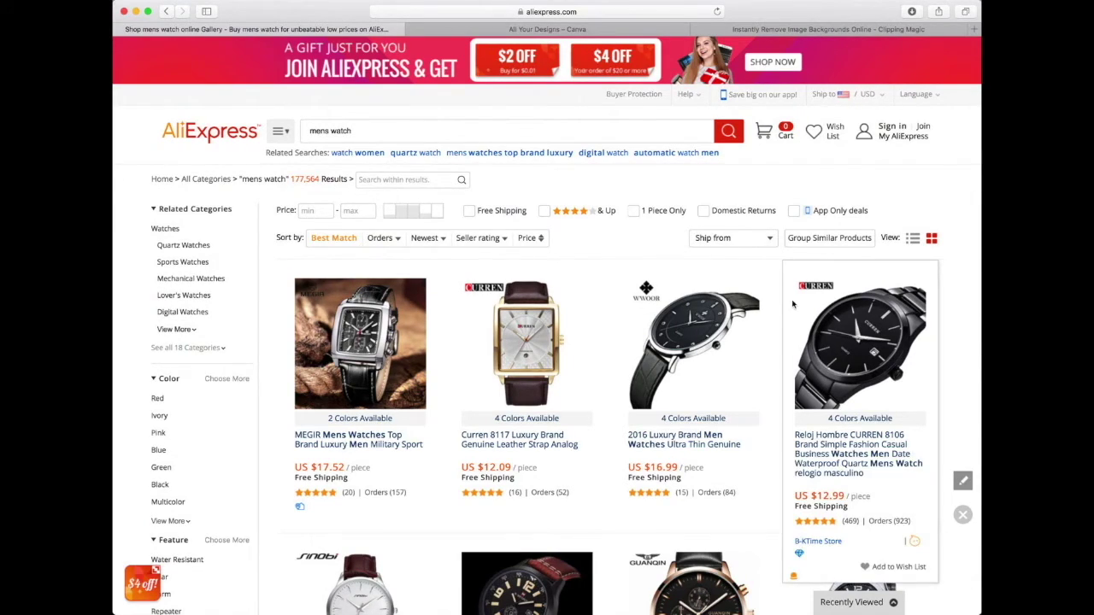
- Open the enlarged picture of the MEGIR men's watch listing and load it into Clipping Magic
click(313, 356)
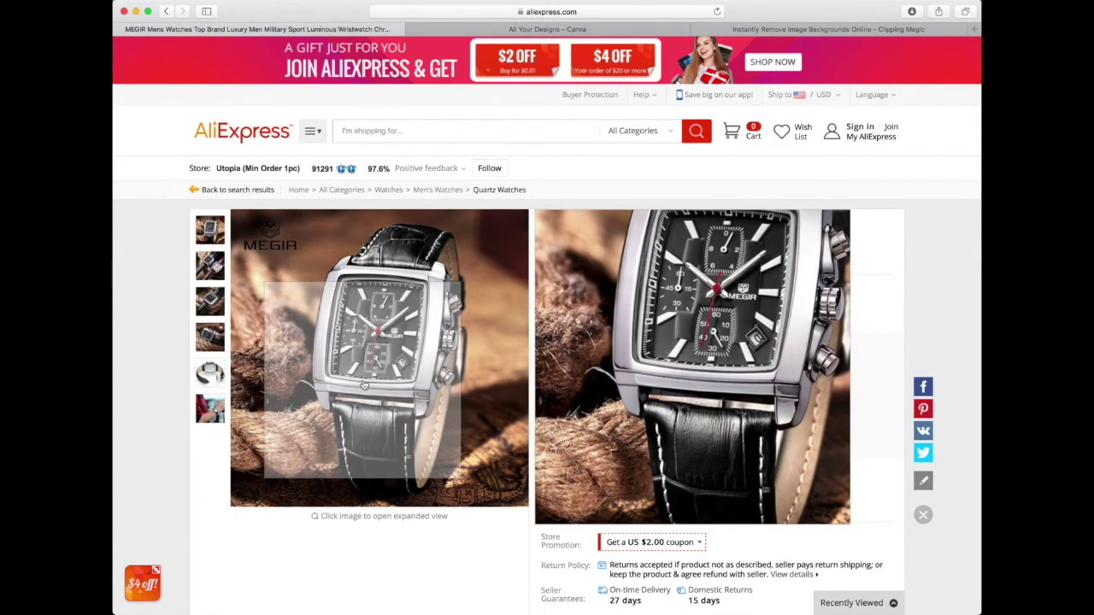
click(381, 321)
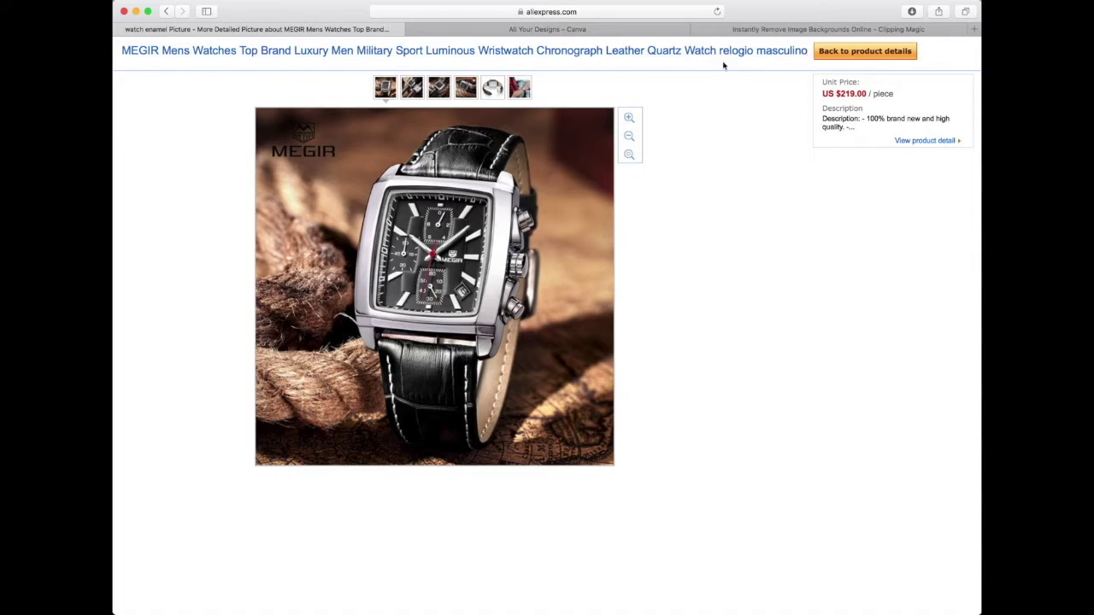
click(807, 30)
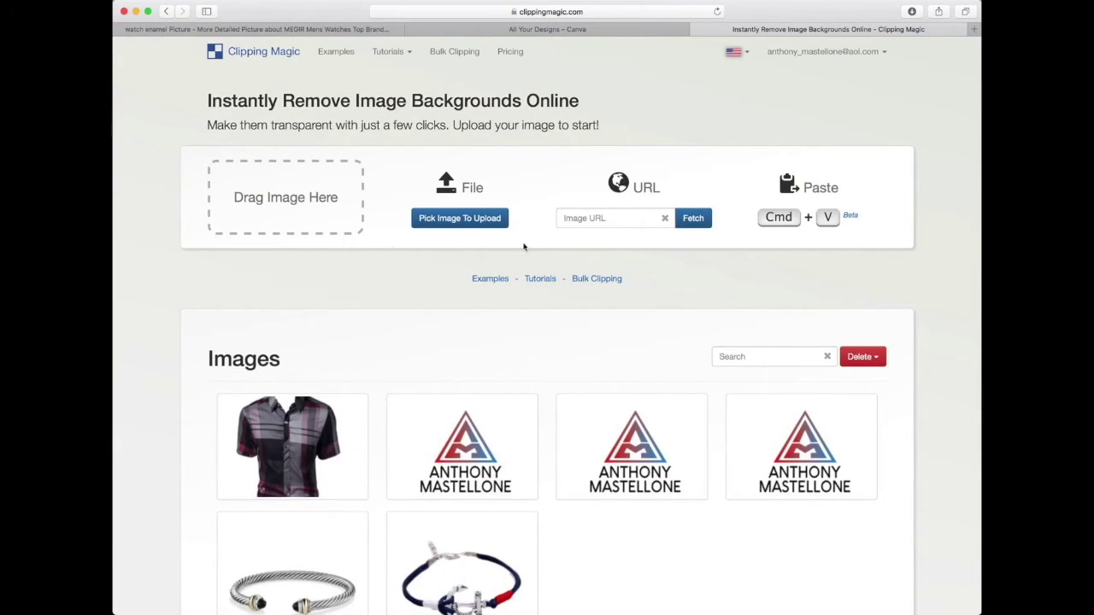
drag(115, 256, 273, 222)
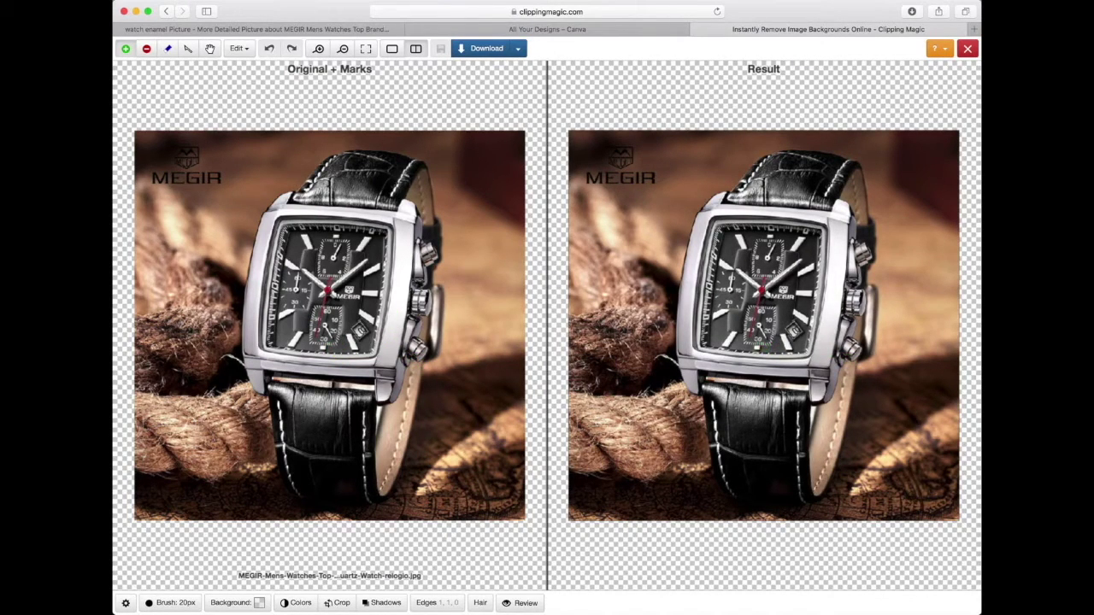
- Mark the watch's face, case and strap as foreground to keep in the original image
click(128, 49)
mouse_move(369, 177)
mouse_down()
mouse_move(286, 254)
mouse_move(281, 221)
mouse_move(264, 338)
mouse_move(293, 380)
mouse_move(296, 457)
mouse_move(354, 476)
mouse_move(386, 468)
mouse_up()
mouse_move(401, 412)
mouse_down()
mouse_move(422, 256)
mouse_move(414, 195)
mouse_move(369, 197)
mouse_move(346, 414)
mouse_move(312, 290)
mouse_move(339, 256)
mouse_up()
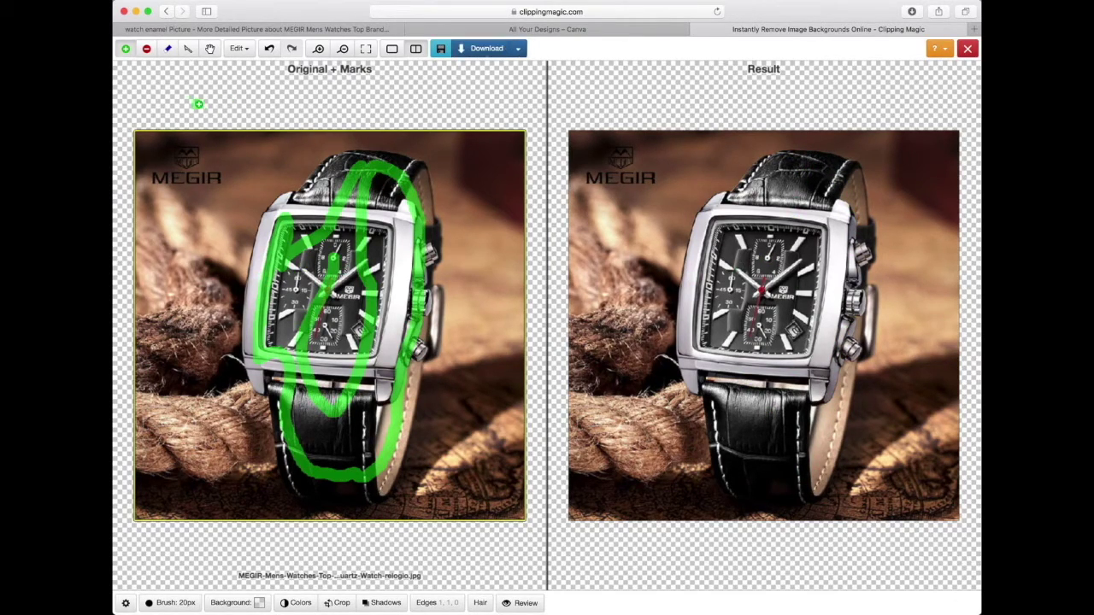
- Mark the background along the left side of the watch and below its strap for removal
click(147, 50)
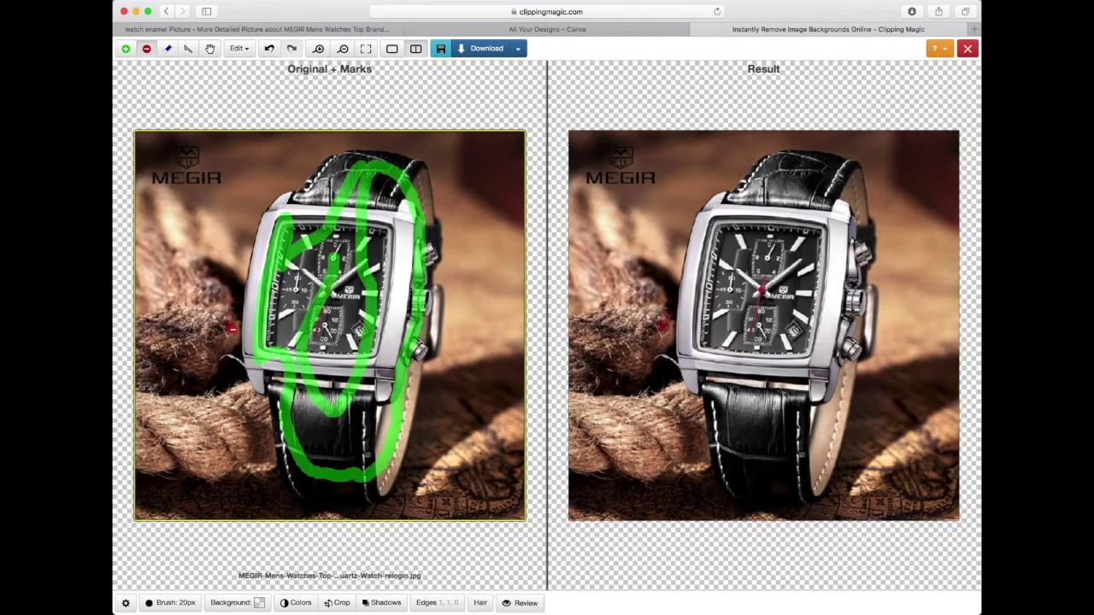
mouse_move(233, 441)
mouse_down()
mouse_move(218, 380)
mouse_move(213, 232)
mouse_move(252, 177)
mouse_move(287, 163)
mouse_up()
mouse_move(310, 514)
mouse_down()
mouse_move(286, 510)
mouse_move(376, 510)
mouse_up()
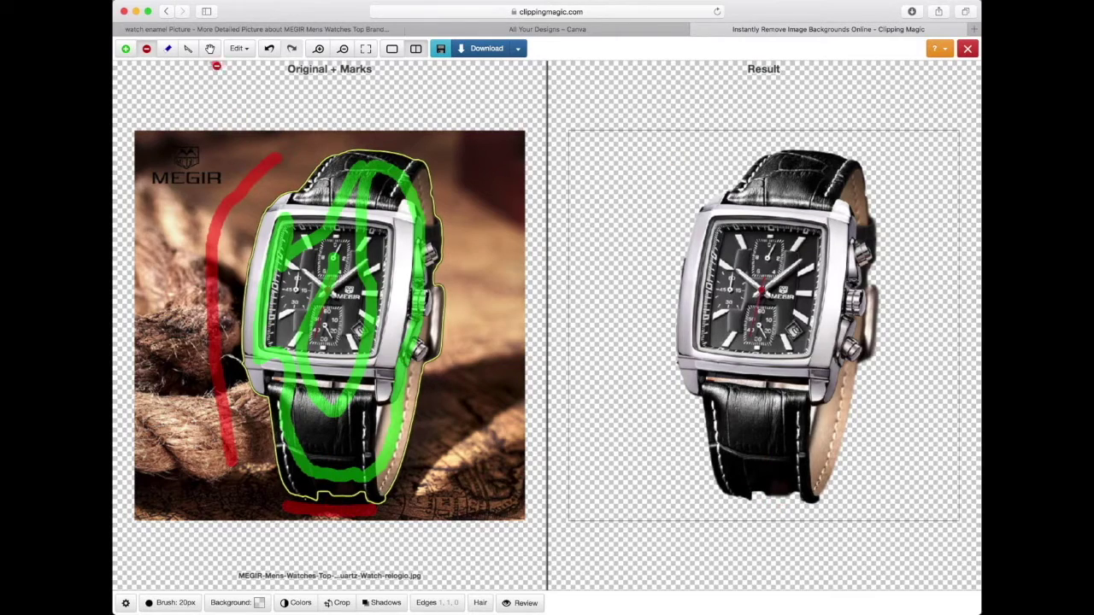
- Undo the removal mark drawn below the watch strap
key(space)
scroll(351, 93, down, 2)
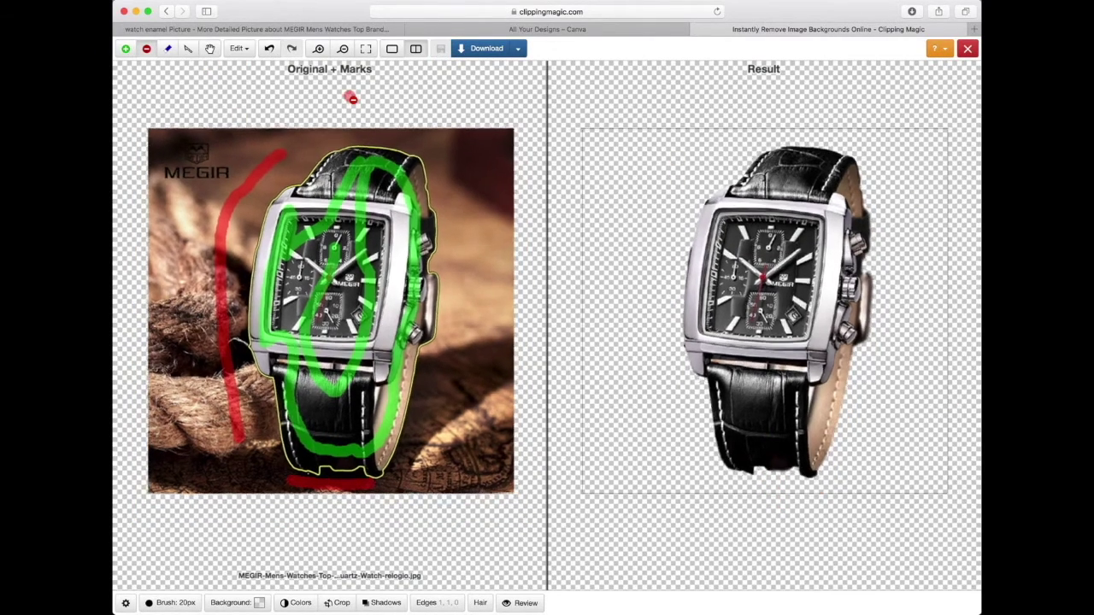
click(269, 48)
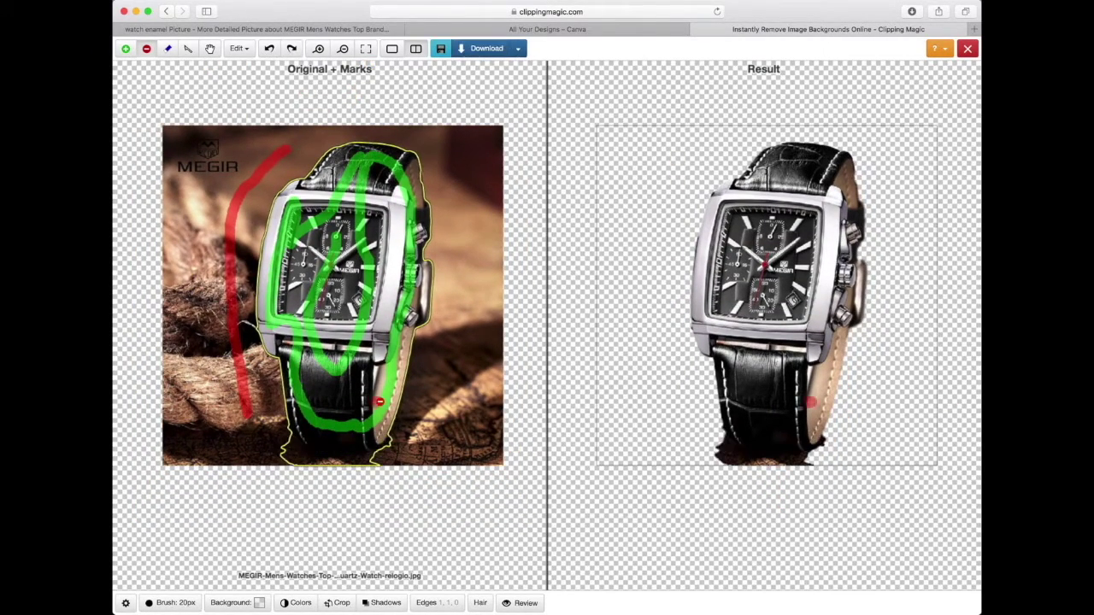
- Mark the lower end of the strap as foreground and the area just beneath it for removal
click(125, 48)
click(309, 425)
drag(309, 426, 372, 442)
click(146, 48)
drag(289, 458, 379, 462)
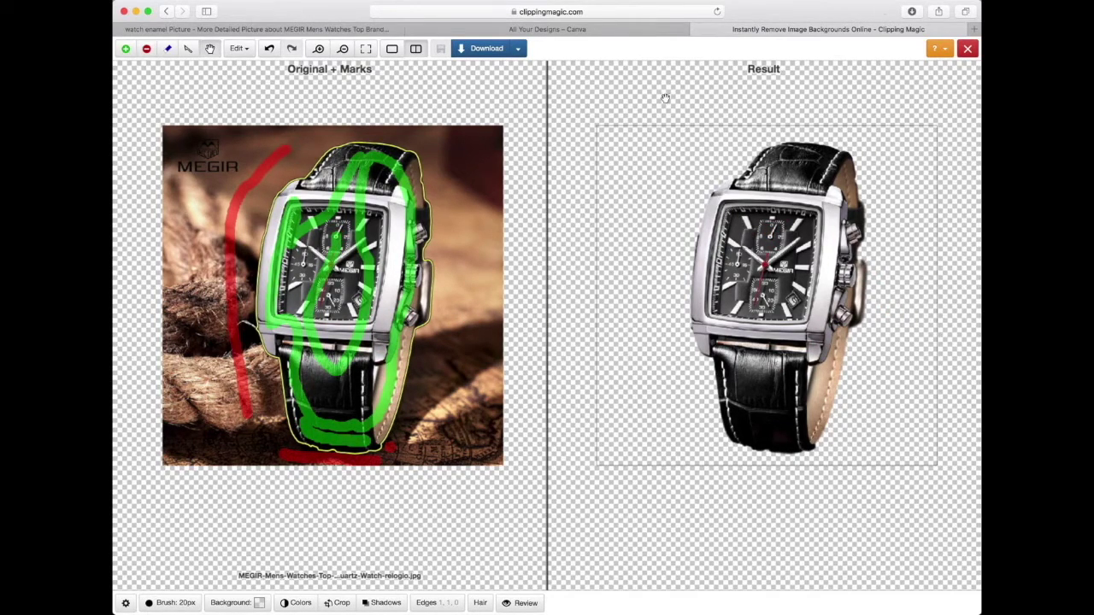
- Download the watch image with its background removed and return to the Clipping Magic editor
click(483, 48)
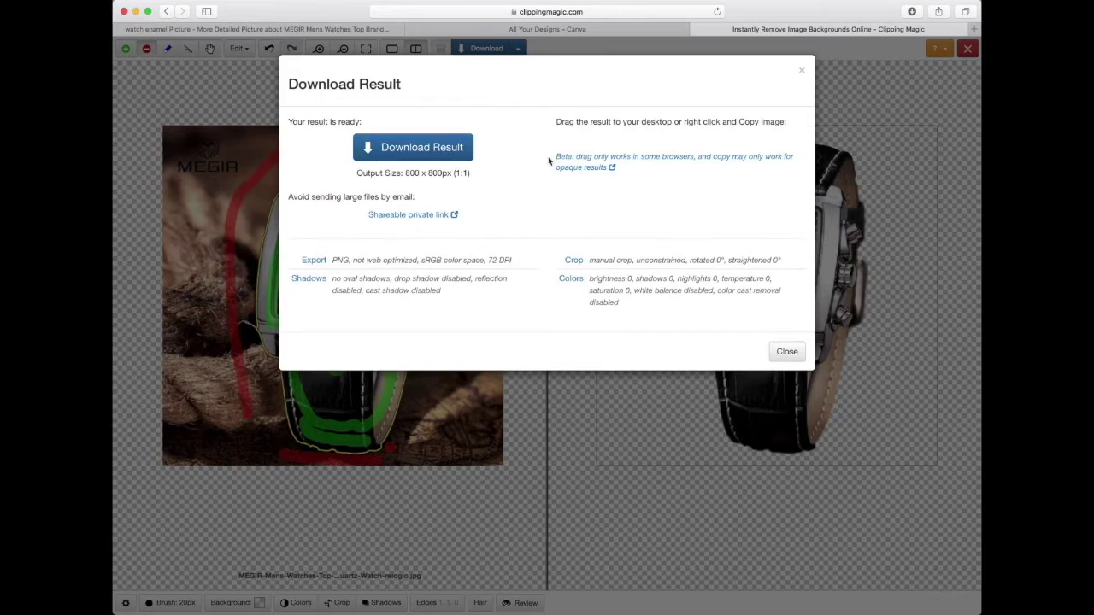
click(435, 149)
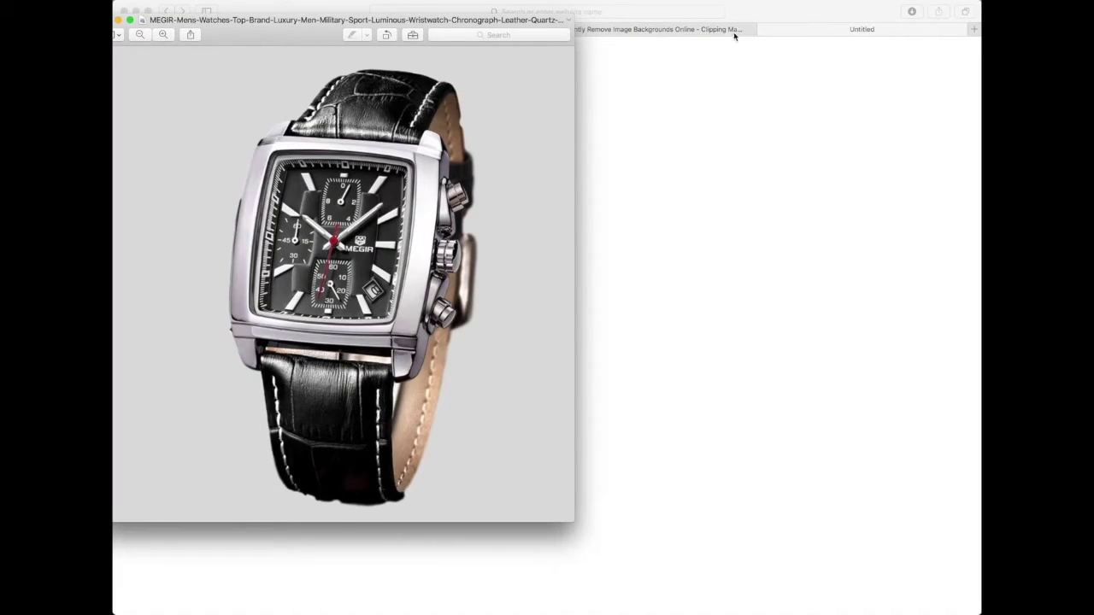
click(764, 29)
click(910, 11)
drag(905, 67, 921, 128)
drag(964, 186, 914, 57)
click(913, 11)
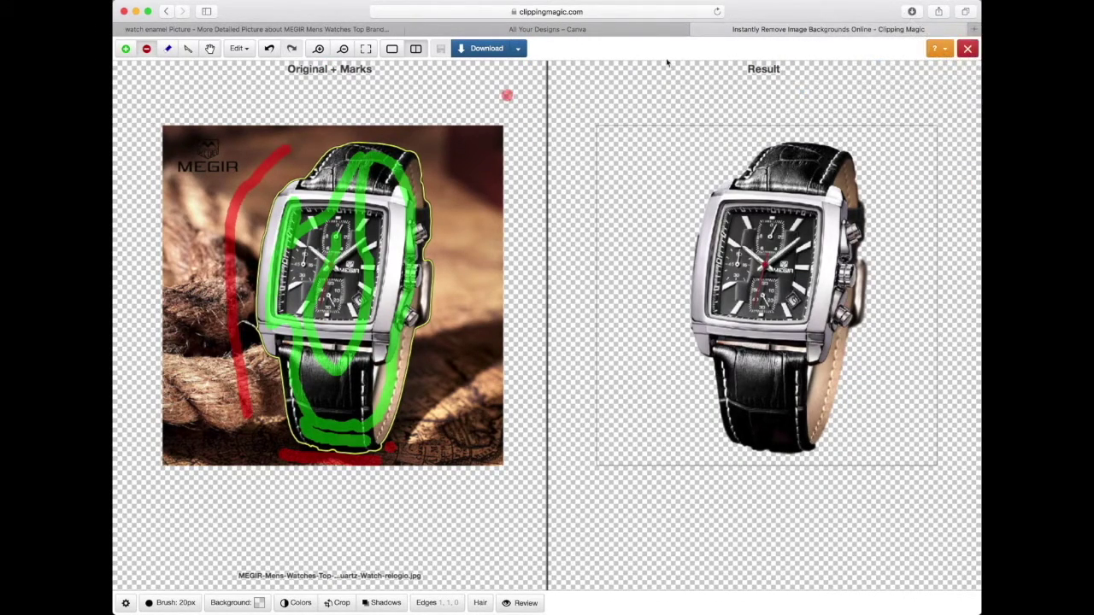
- Switch to Canva and create a new Social Media design
click(617, 30)
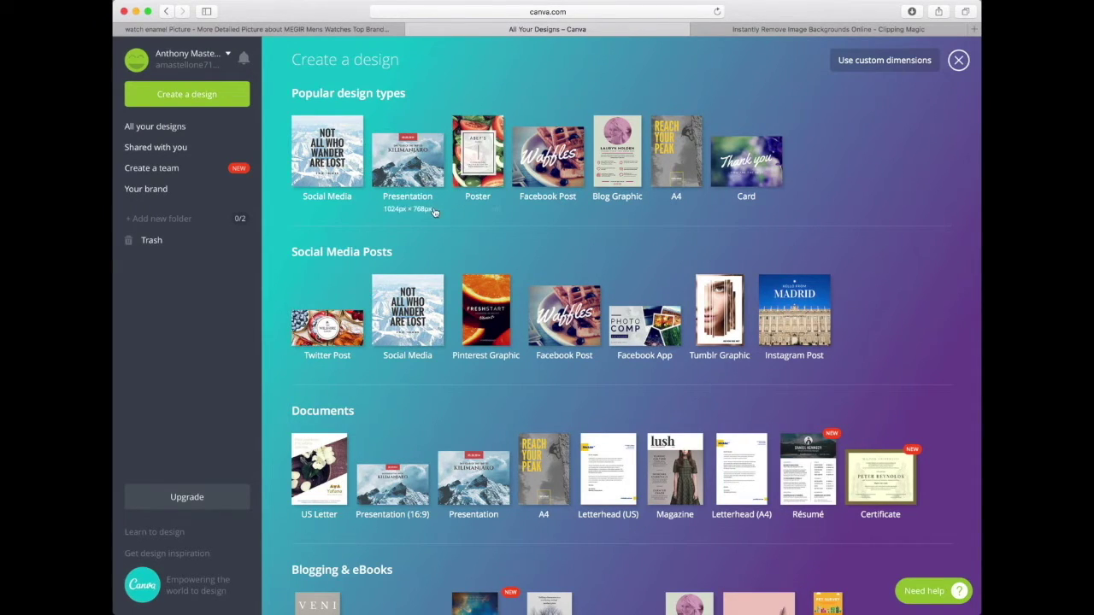
click(436, 314)
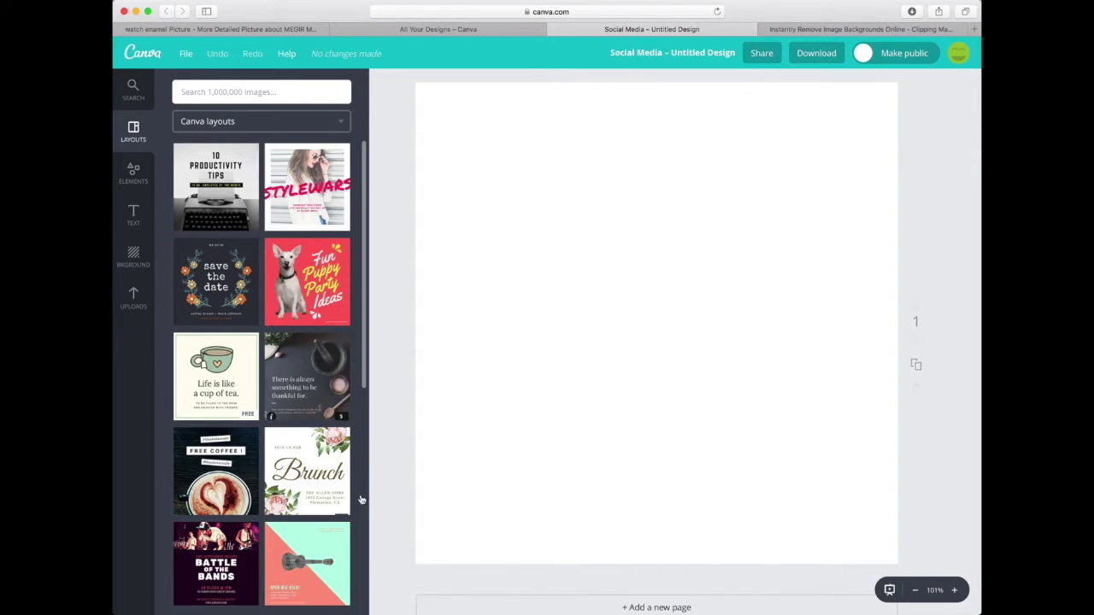
- Browse the Canva layouts available for the Social Media design
scroll(268, 476, down, 4)
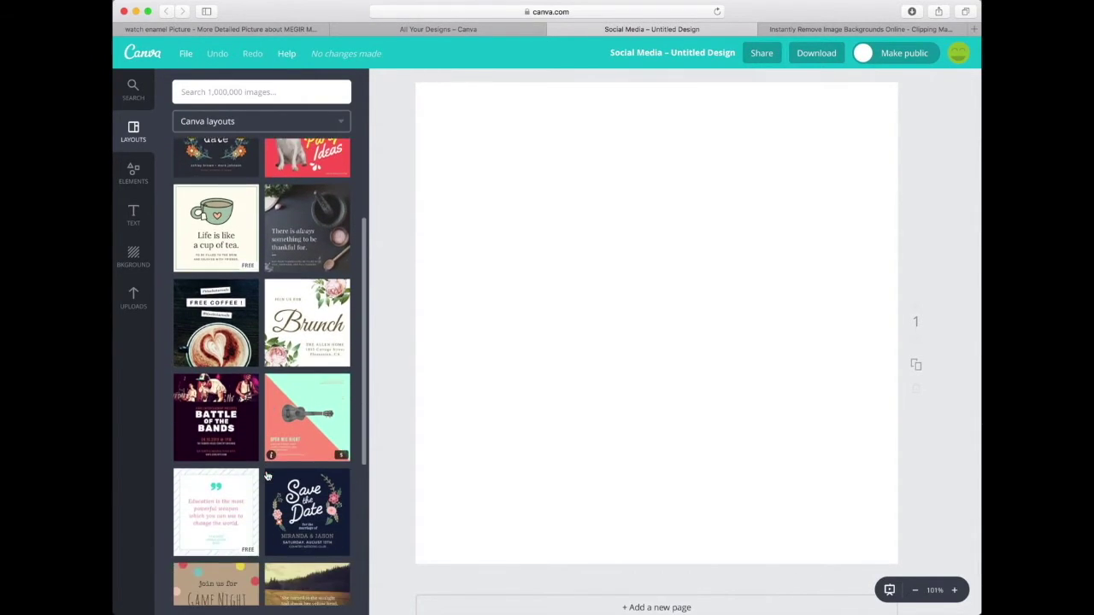
scroll(267, 476, down, 2)
scroll(248, 453, down, 7)
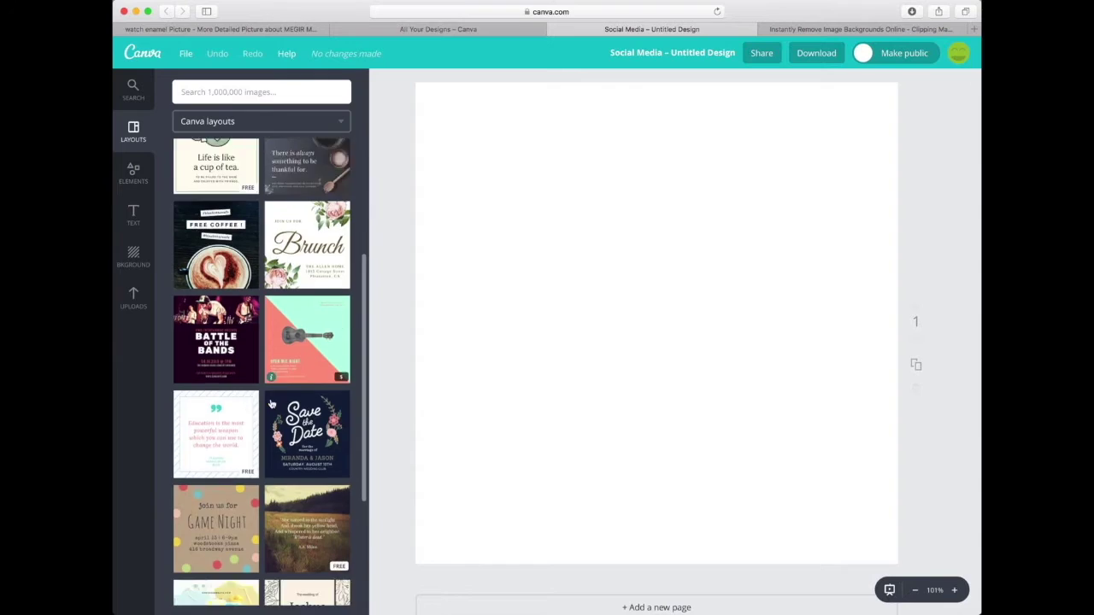
scroll(270, 335, up, 4)
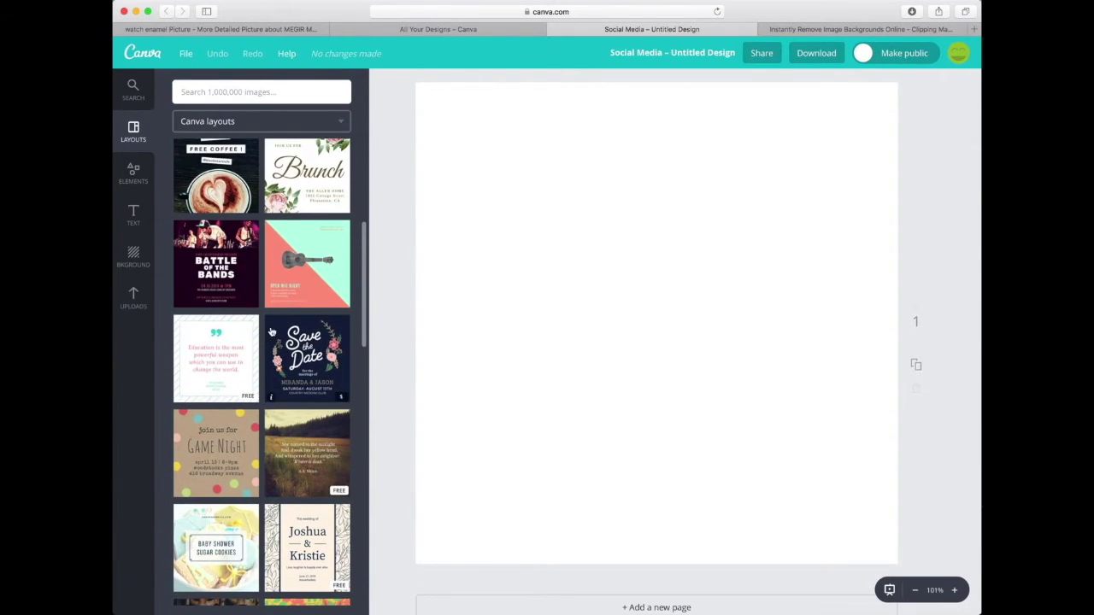
scroll(256, 324, up, 1)
scroll(203, 424, up, 5)
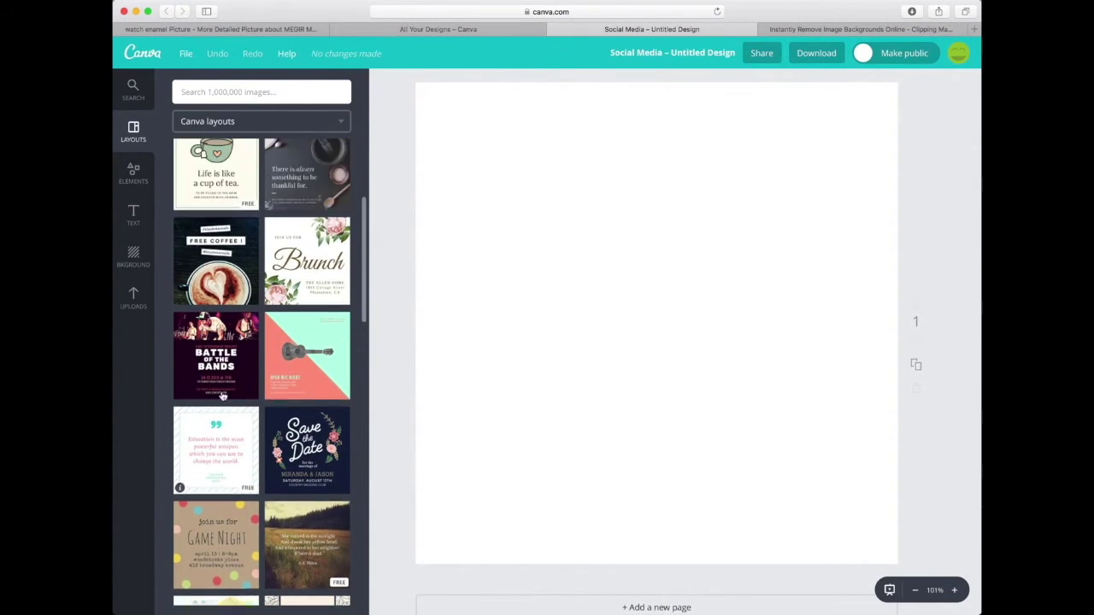
scroll(282, 417, up, 3)
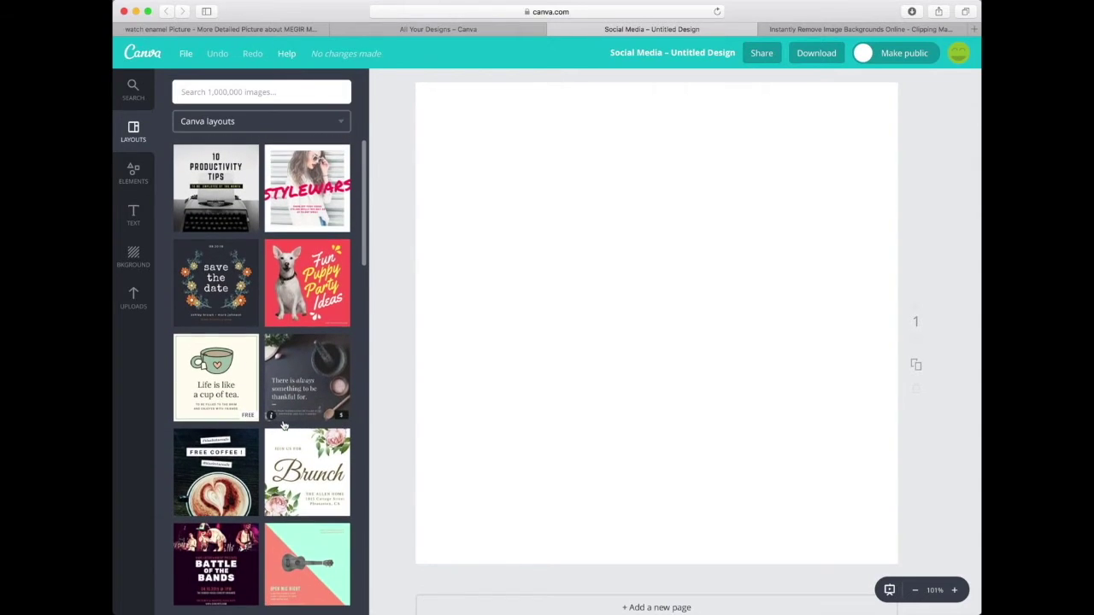
scroll(283, 427, down, 10)
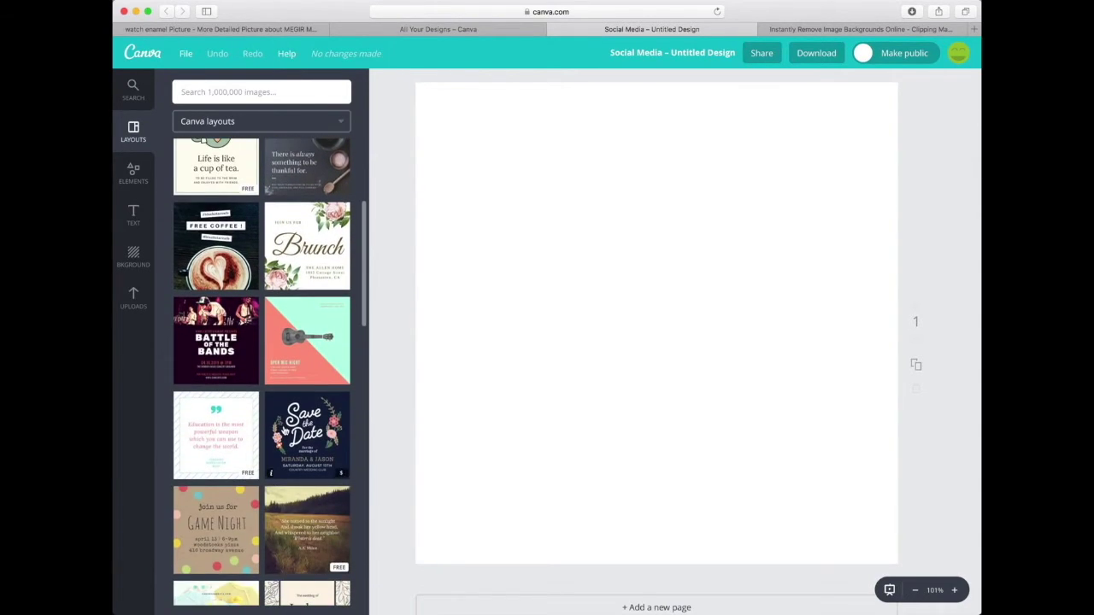
scroll(284, 430, down, 20)
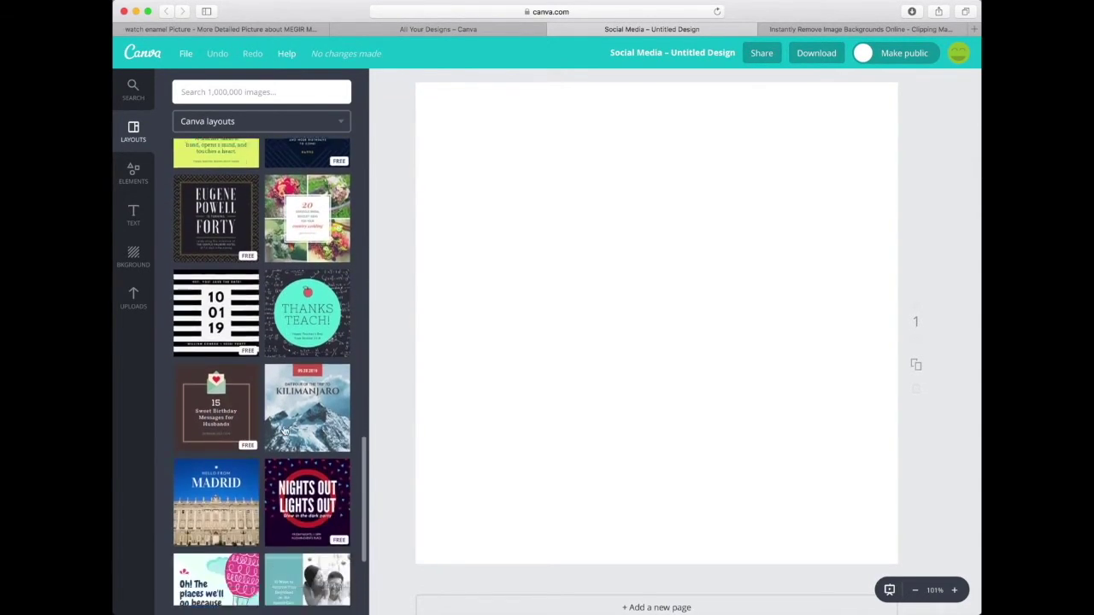
scroll(284, 429, down, 10)
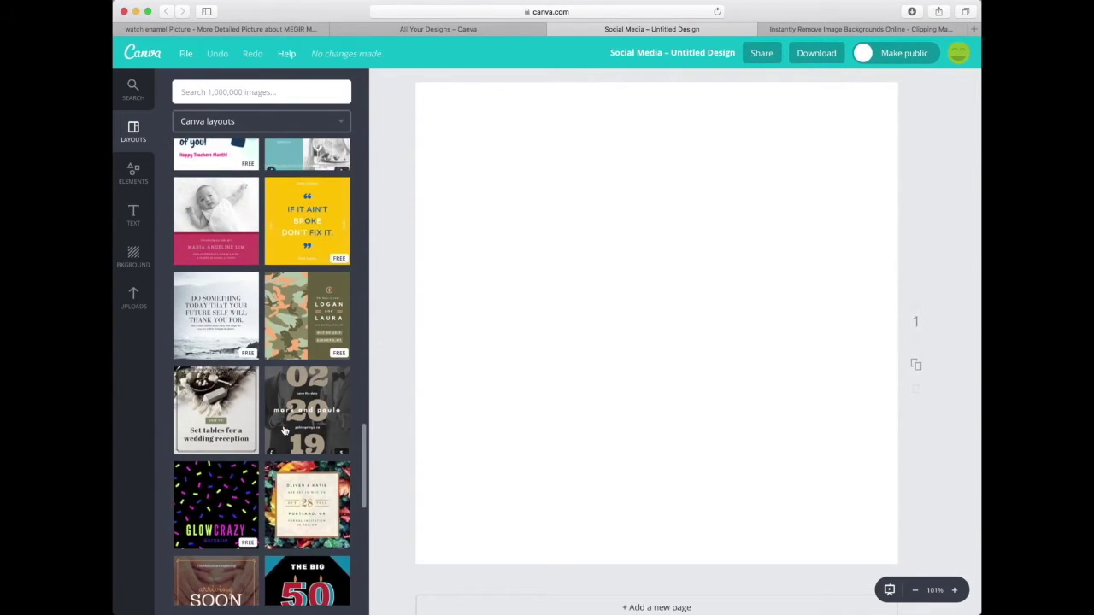
scroll(285, 429, down, 12)
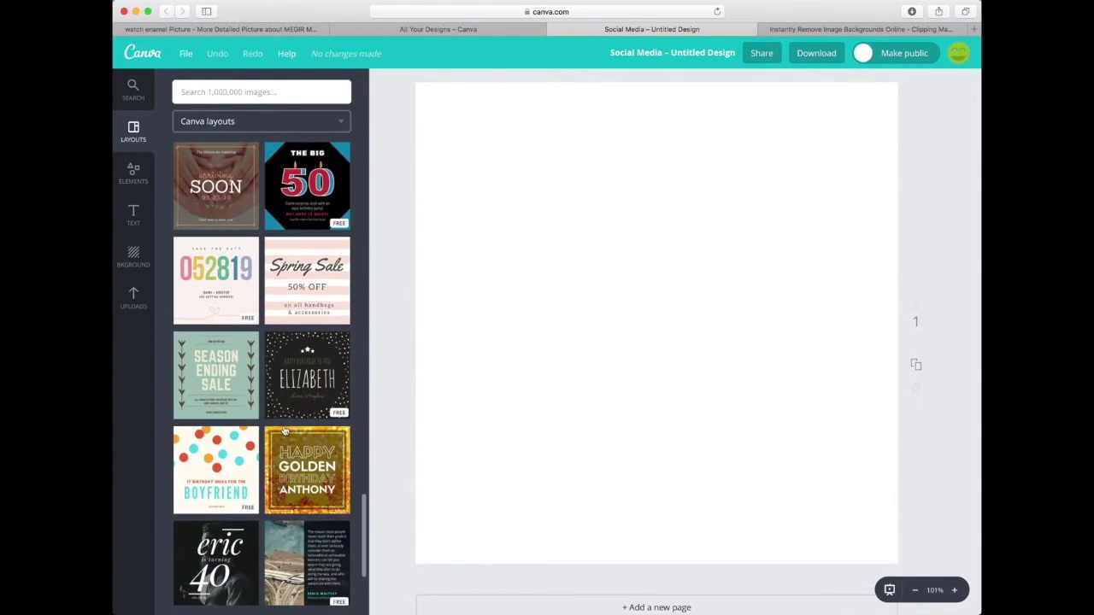
scroll(272, 404, down, 7)
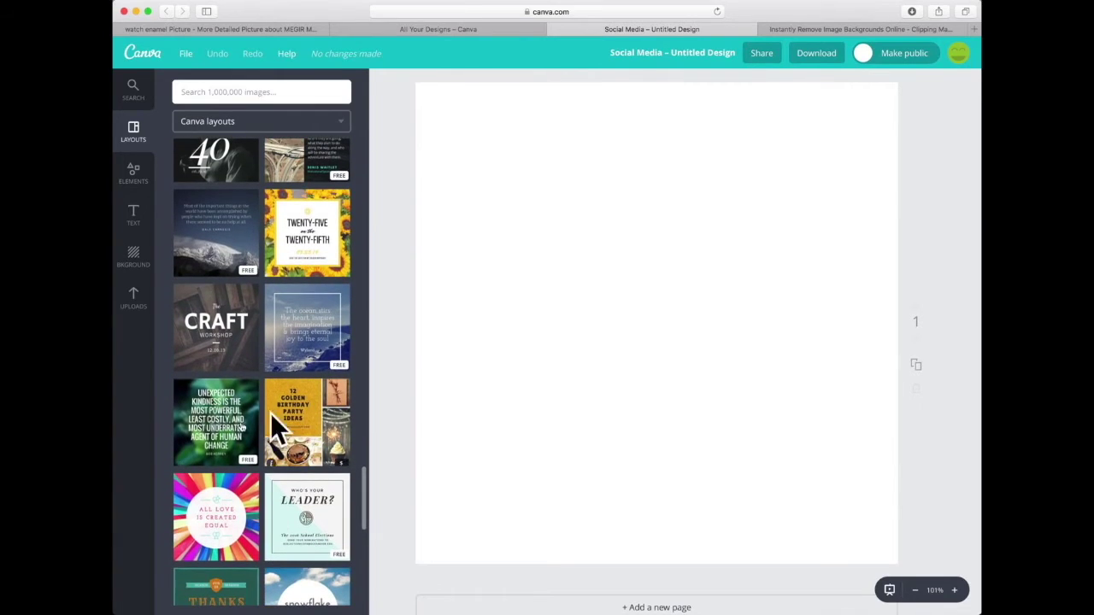
scroll(229, 526, down, 1)
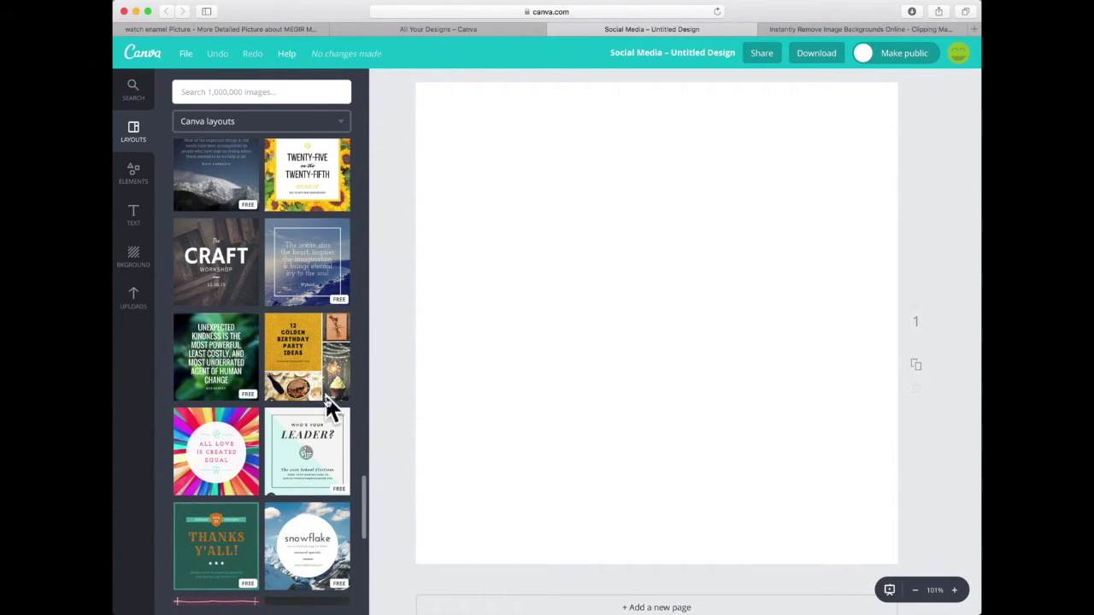
scroll(308, 406, up, 20)
scroll(272, 402, up, 1)
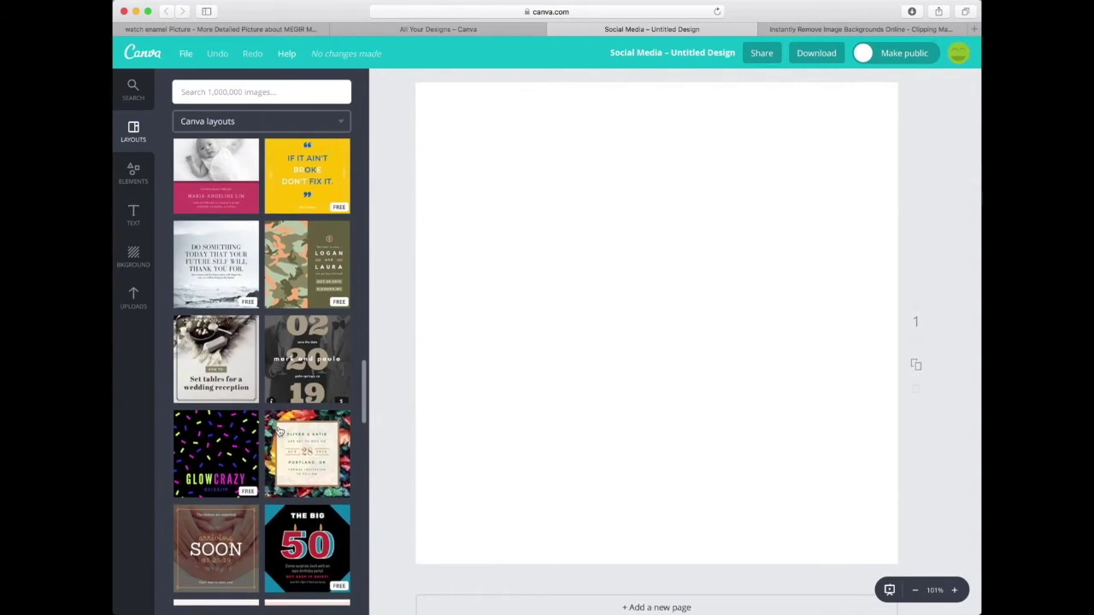
scroll(271, 365, up, 15)
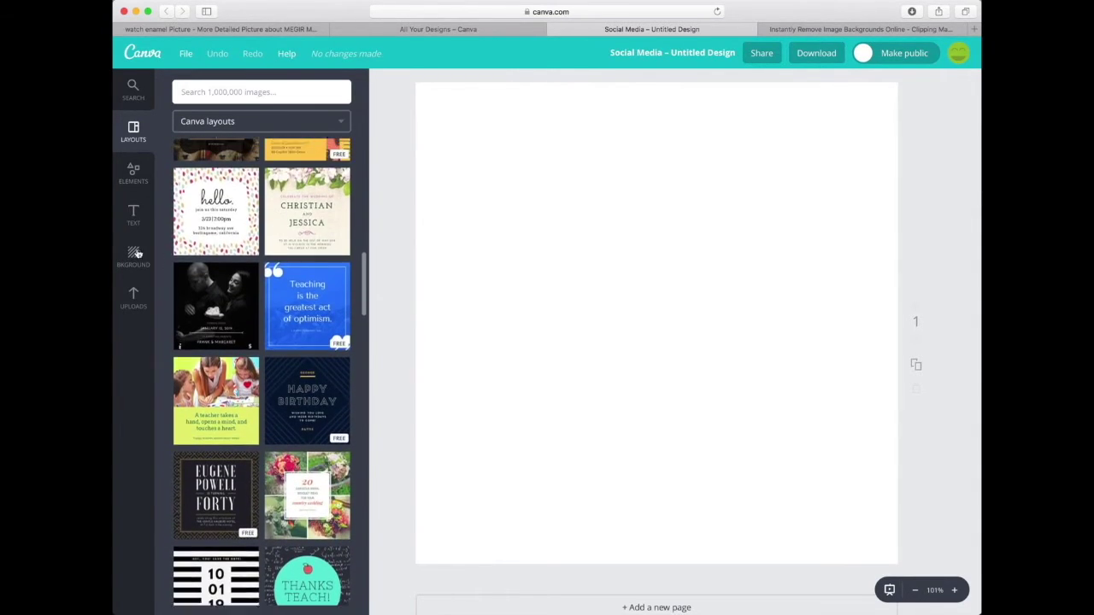
- Upload the cut-out watch image to the Canva uploads
click(133, 171)
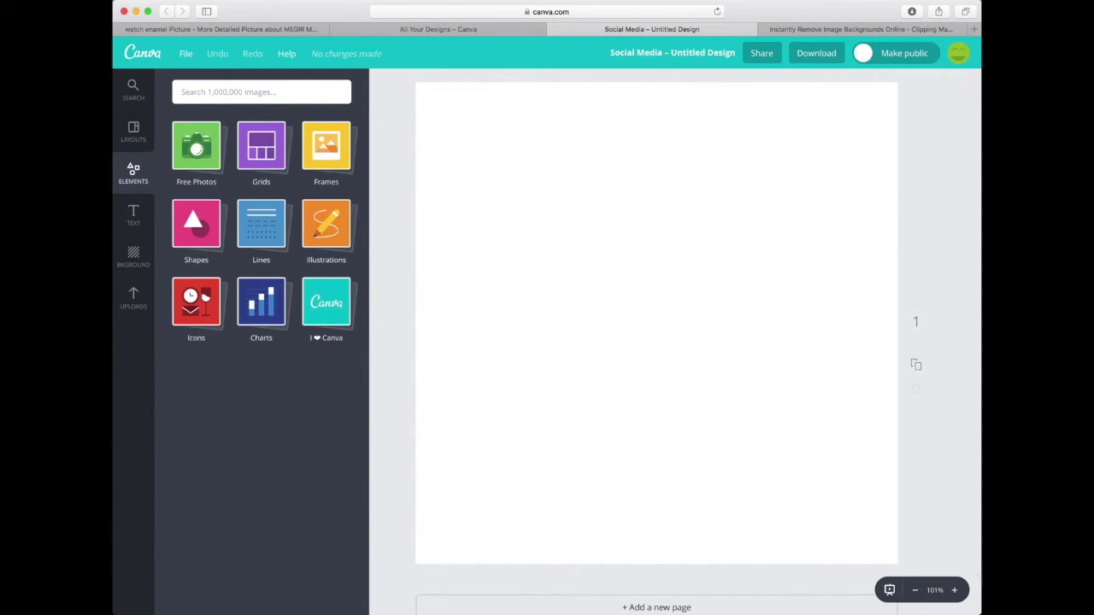
click(133, 298)
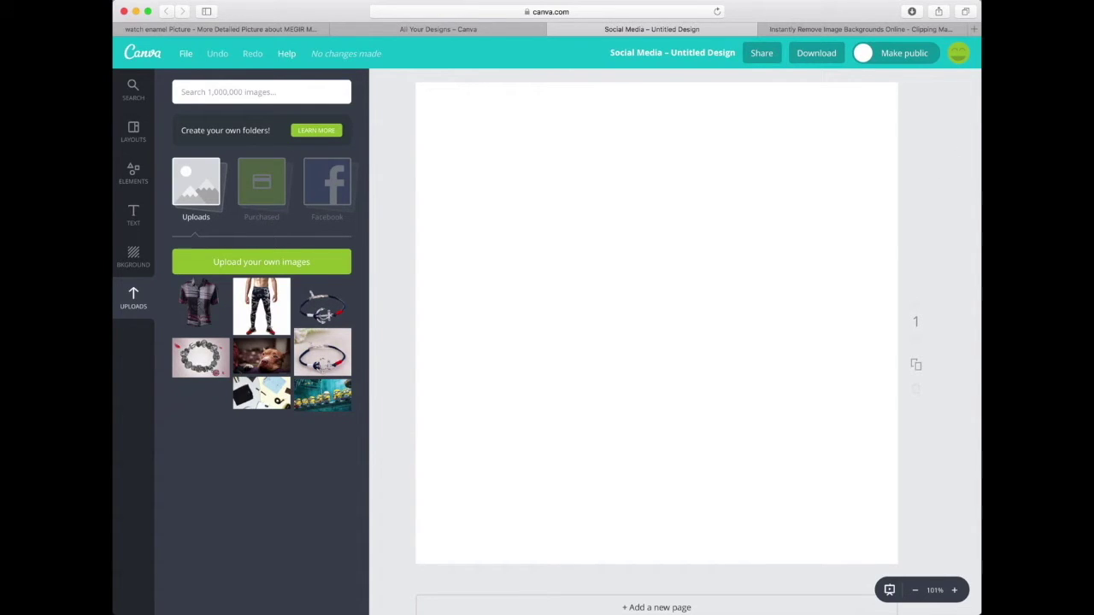
drag(549, 274, 250, 335)
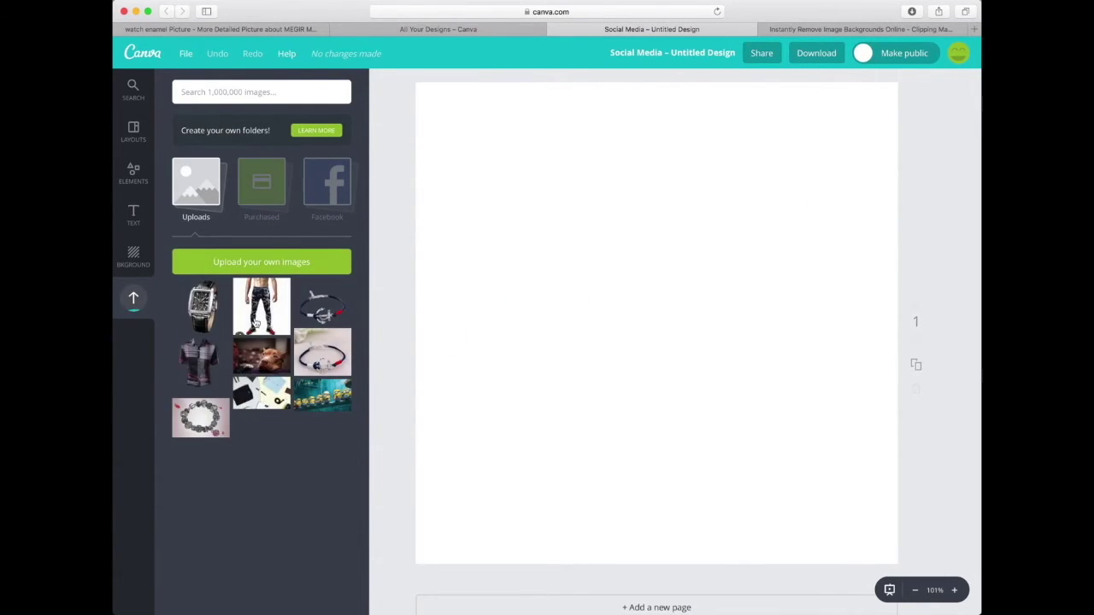
- Place the uploaded watch image on the blank page, scaled down and positioned near the centre
drag(203, 306, 643, 333)
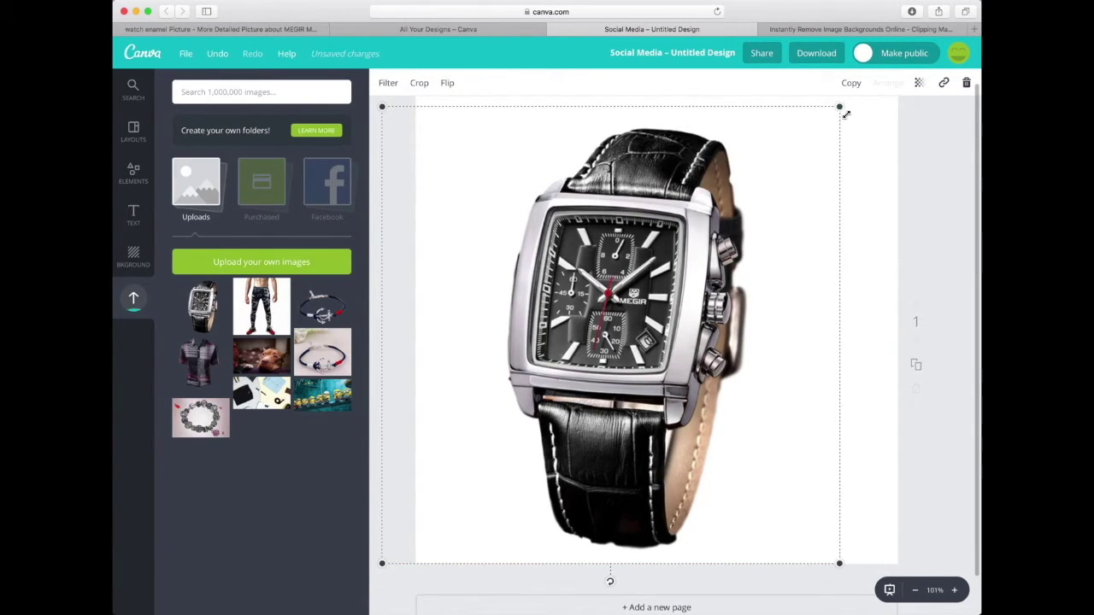
drag(839, 107, 733, 213)
drag(598, 380, 690, 340)
click(469, 147)
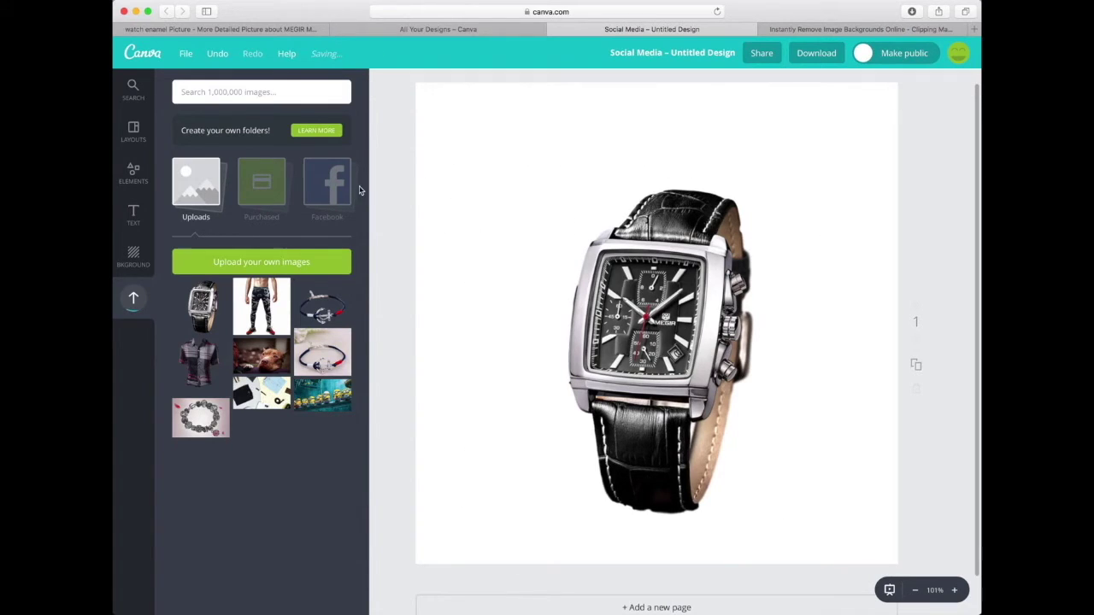
- Add the black NYC MANHATTAN text design to the page
click(134, 174)
click(129, 225)
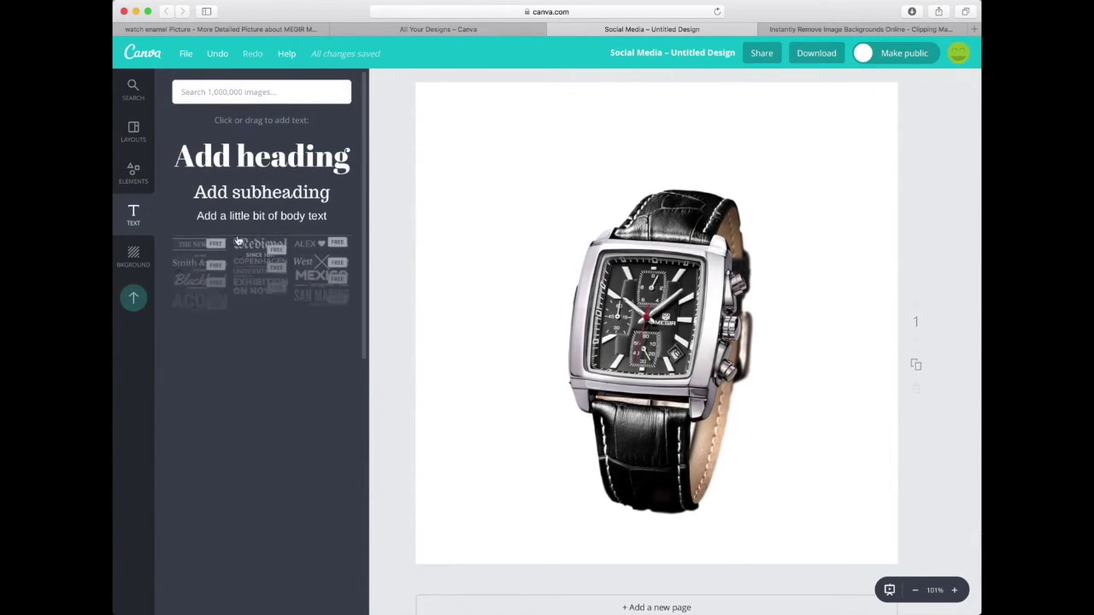
scroll(279, 343, down, 5)
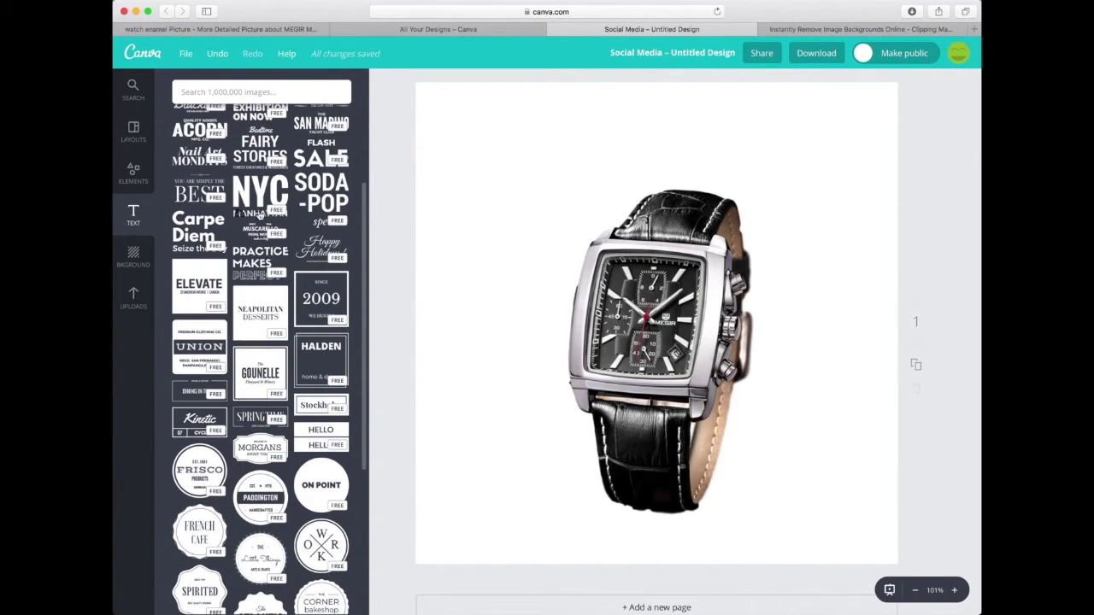
click(259, 209)
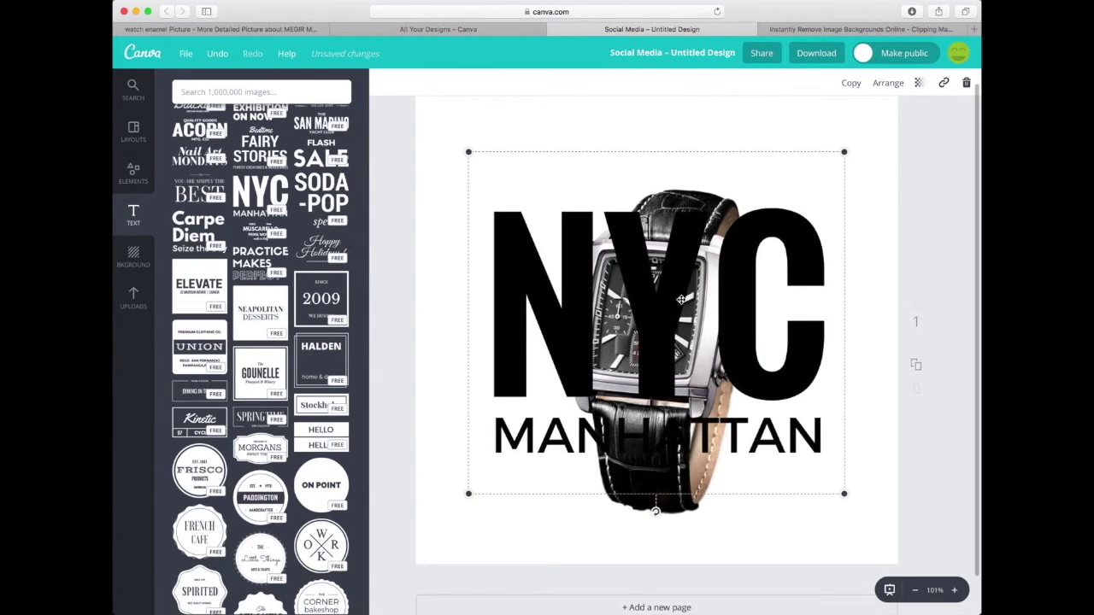
- Scale down the NYC MANHATTAN text group and place it in the page's upper-left corner, clear of the watch face
mouse_move(690, 291)
mouse_down()
mouse_move(606, 218)
mouse_move(681, 272)
mouse_up()
drag(836, 127, 690, 261)
drag(621, 333, 578, 176)
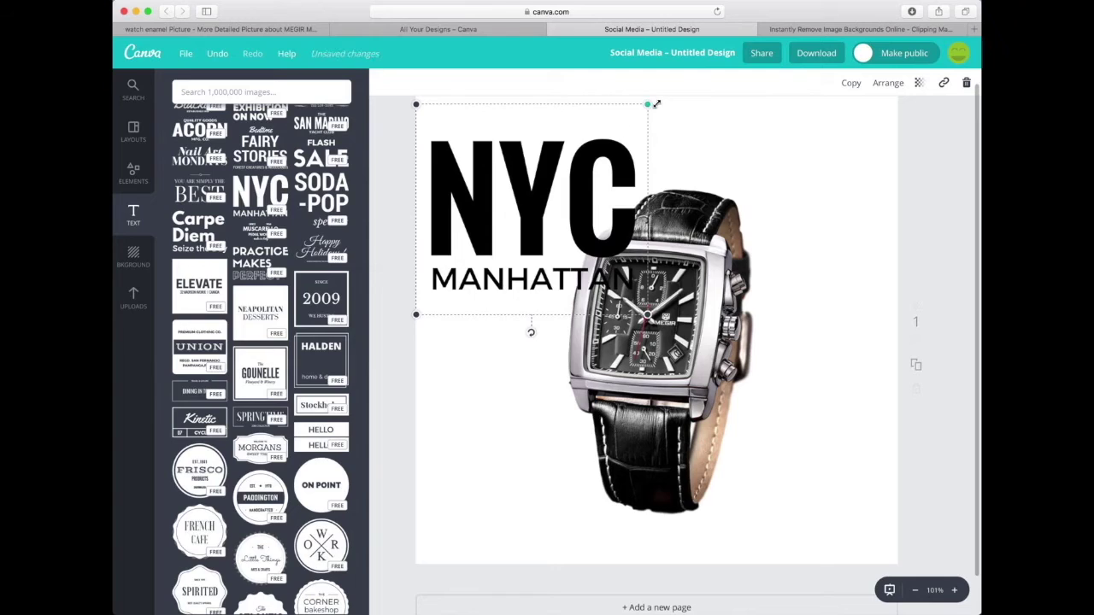
drag(656, 104, 598, 147)
drag(547, 248, 537, 210)
drag(601, 123, 564, 162)
drag(528, 209, 555, 154)
- Replace the word MANHATTAN beneath NYC with WATCHES
double_click(535, 174)
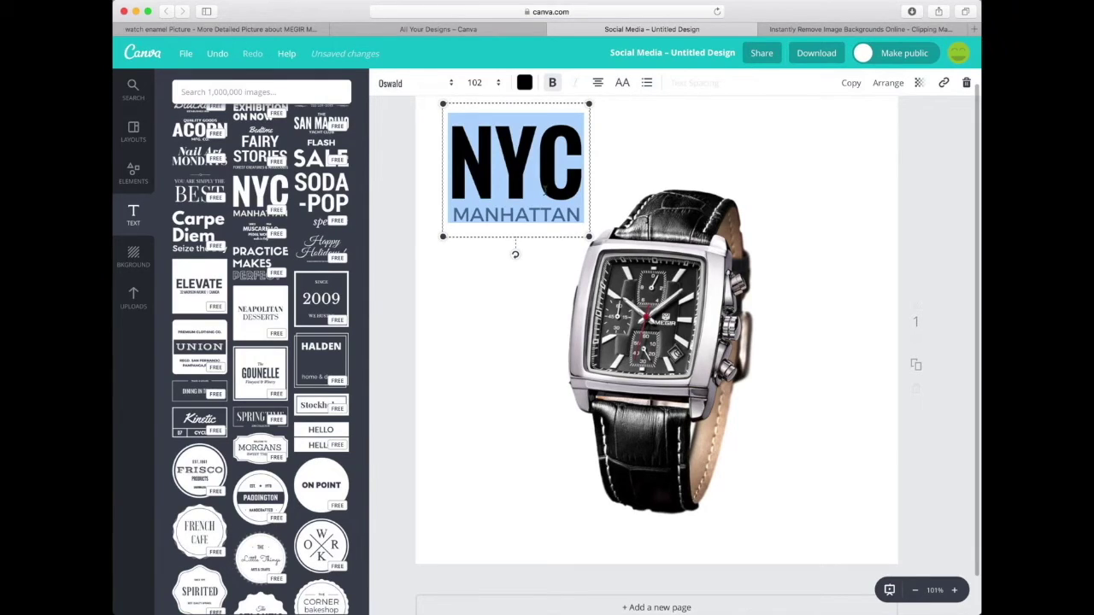
click(532, 181)
key(shift+Right)
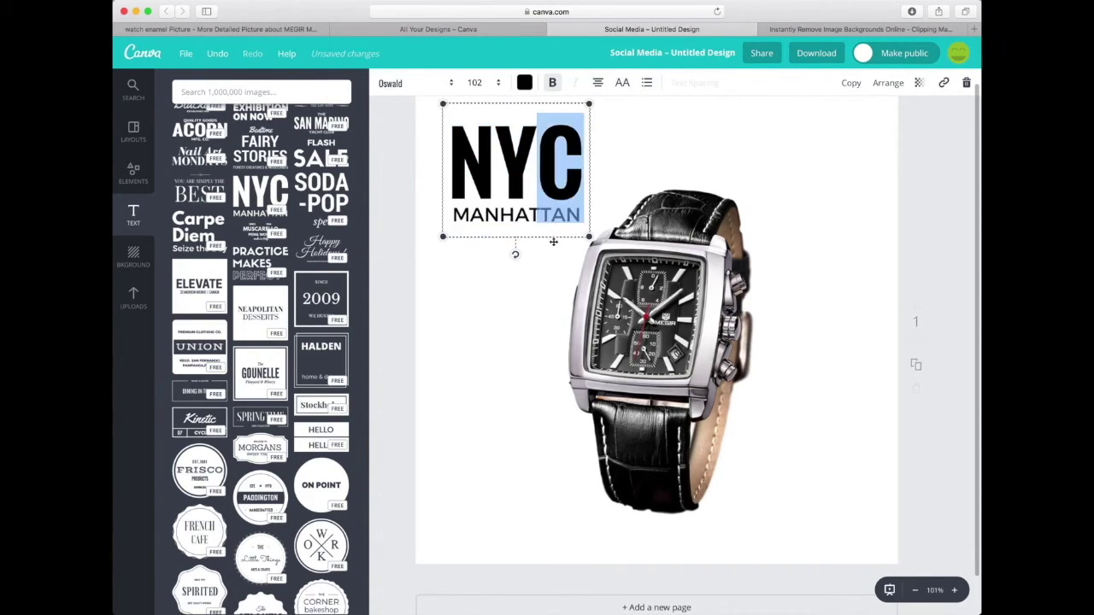
click(545, 262)
double_click(537, 212)
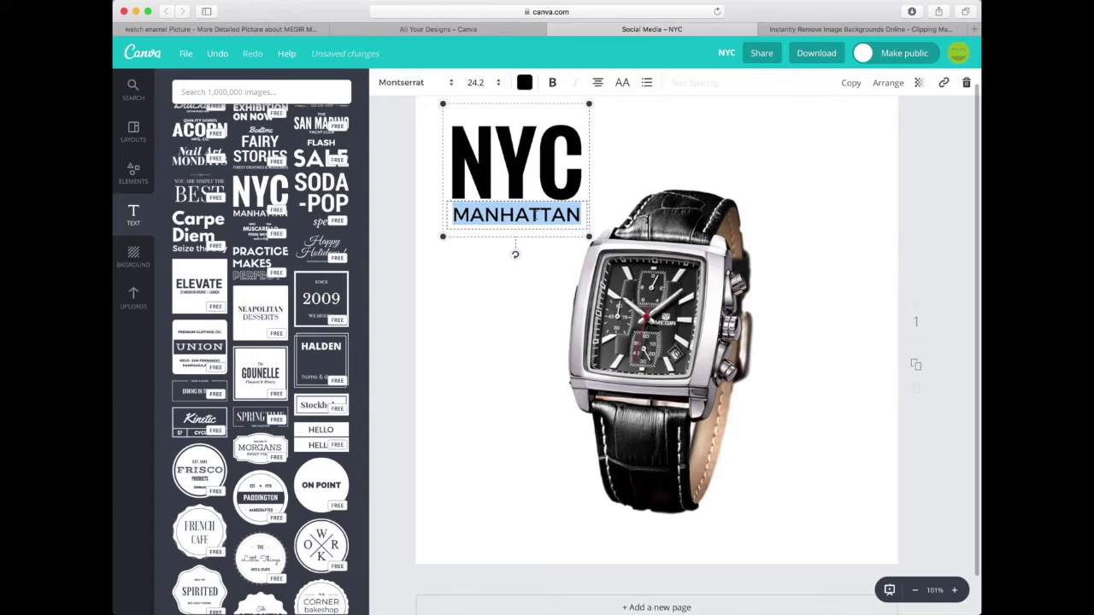
text(Watch)
key(BackSpace)
key(BackSpace)
key(BackSpace)
key(BackSpace)
text(ATCJE)
key(BackSpace)
key(BackSpace)
text(HES)
click(651, 149)
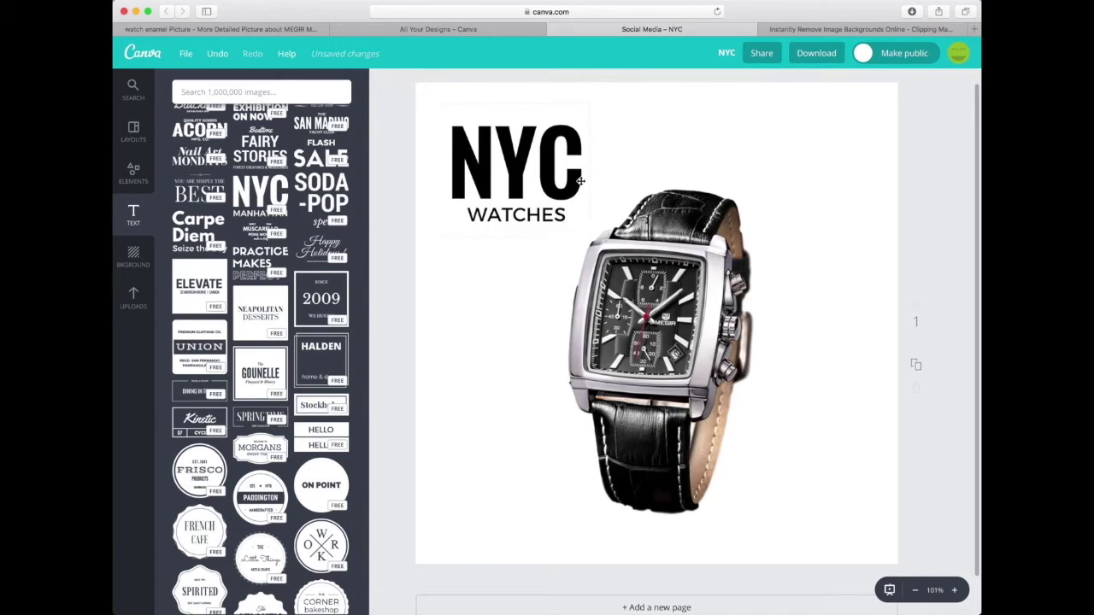
- Add the round ON POINT text badge, scaled down and placed in the page's upper-right corner
scroll(359, 367, down, 3)
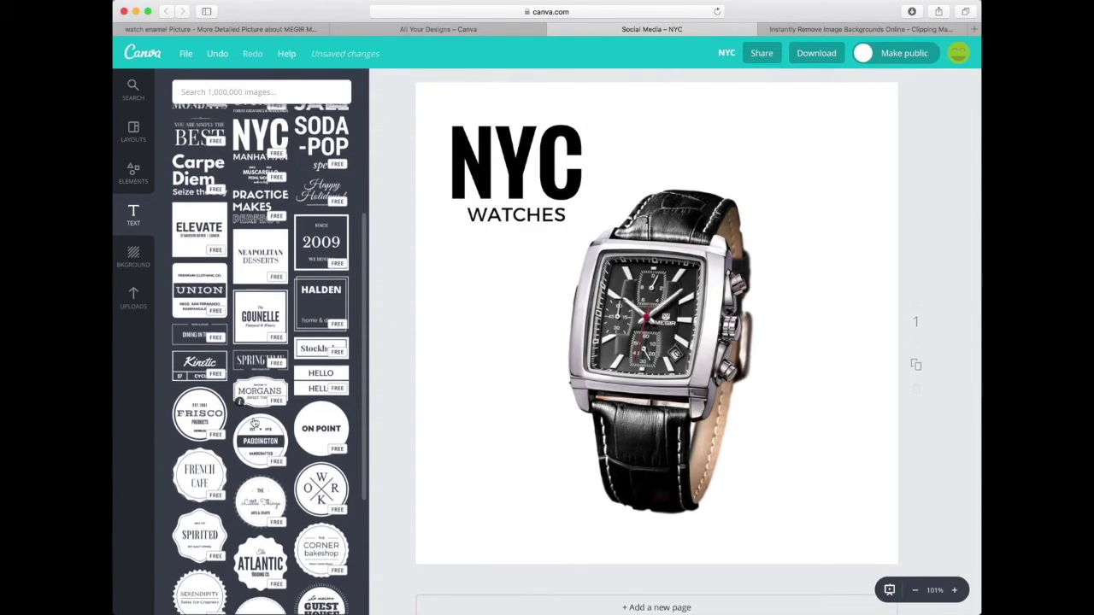
click(300, 443)
drag(846, 136, 631, 350)
drag(591, 383, 818, 181)
drag(883, 114, 840, 140)
drag(794, 224, 837, 185)
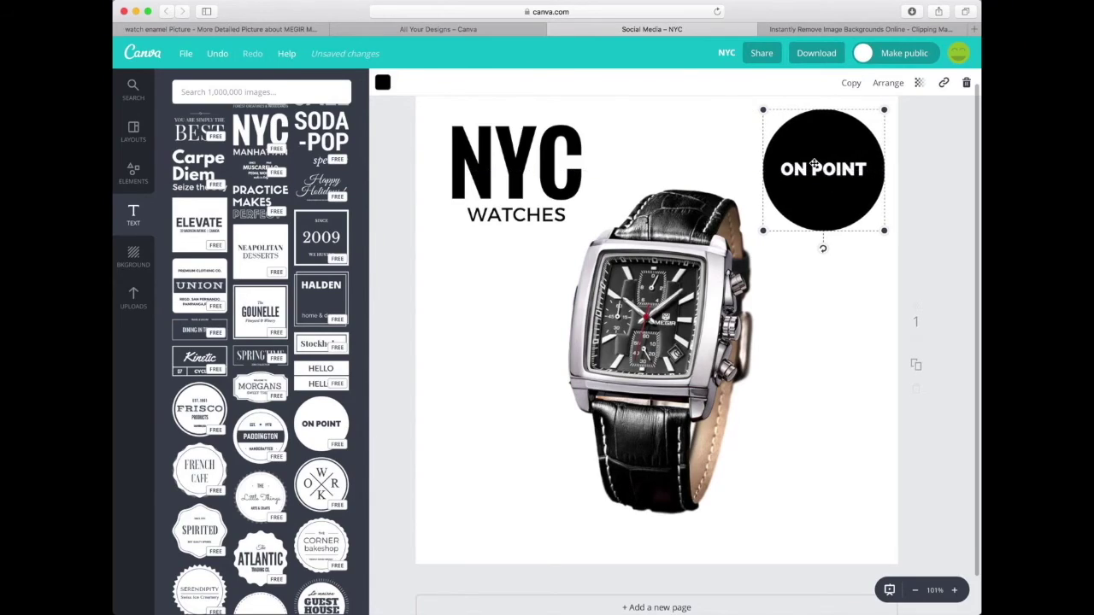
- Replace the ON POINT text in the black round badge with 25% OFF
double_click(815, 169)
double_click(816, 169)
triple_click(816, 169)
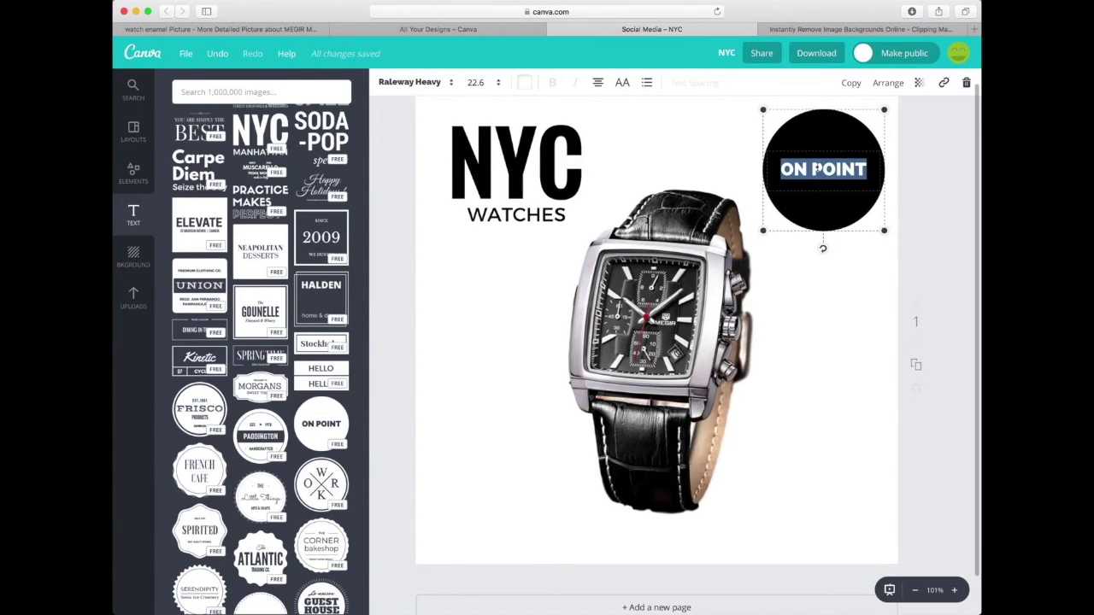
text(% OFF)
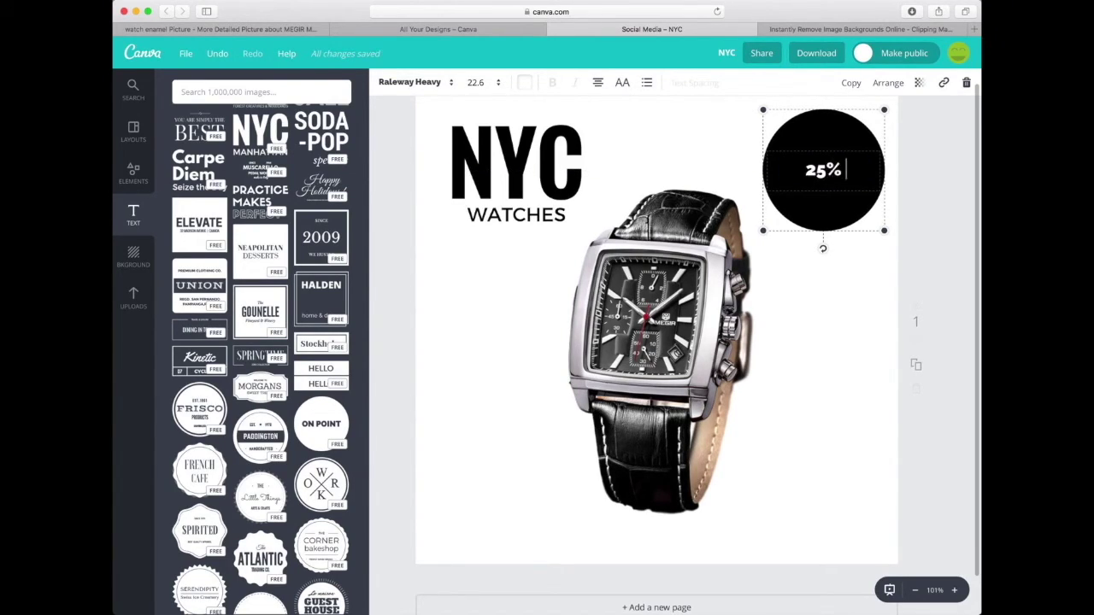
click(787, 257)
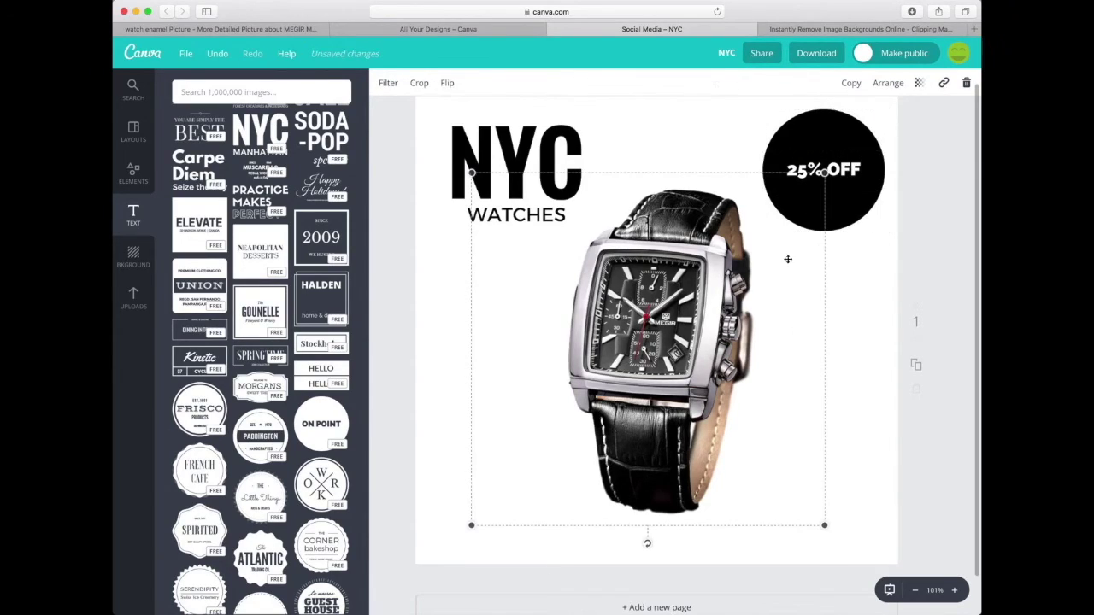
click(880, 347)
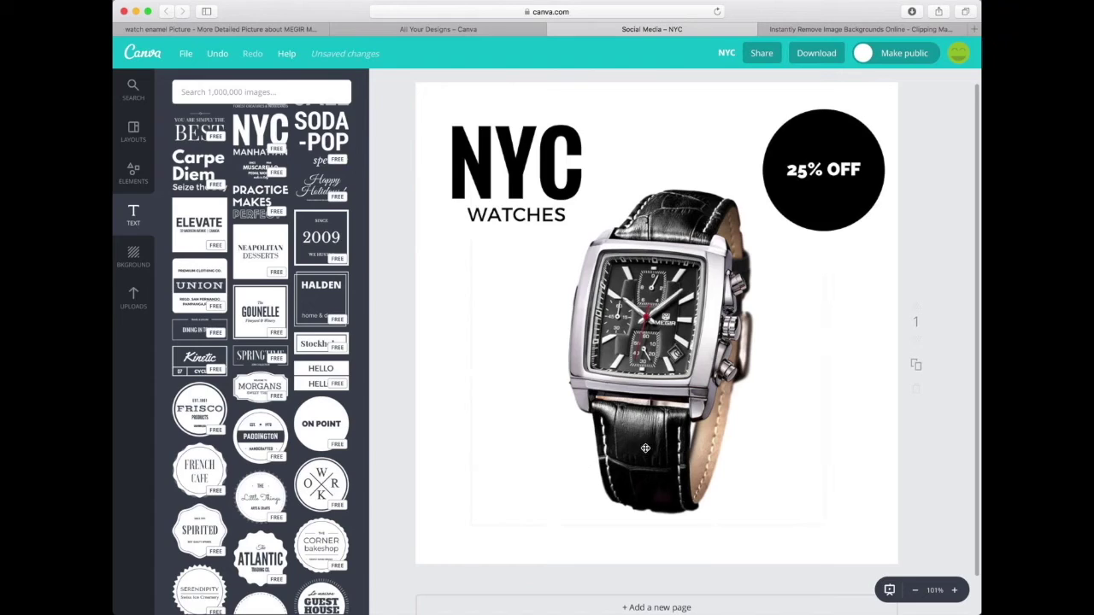
- Browse the remaining badge and coloured text designs for another text element to add to the post
scroll(257, 408, down, 4)
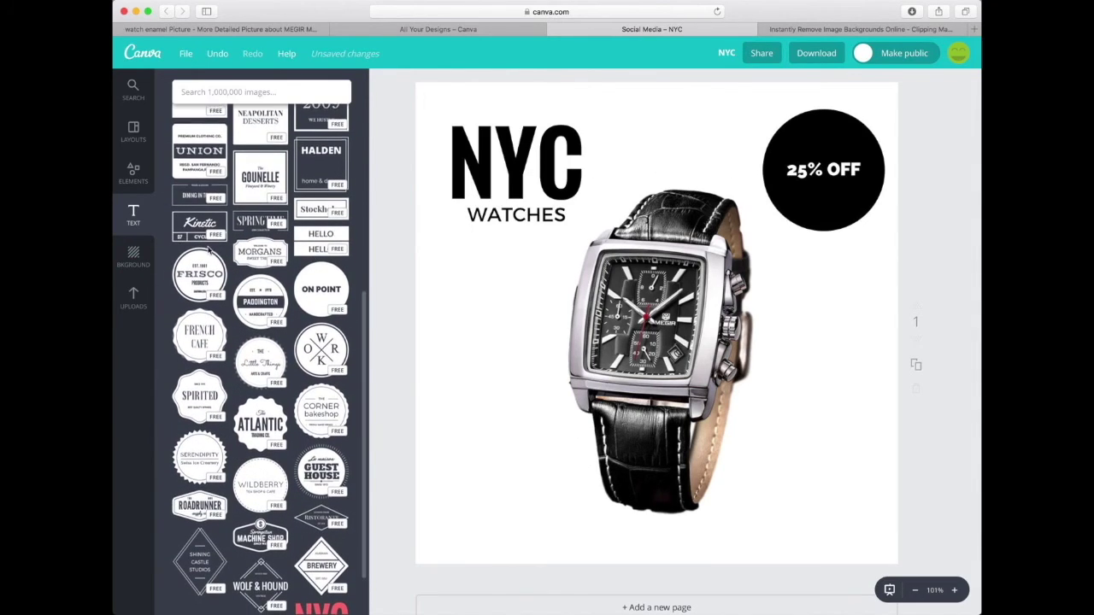
scroll(301, 405, down, 6)
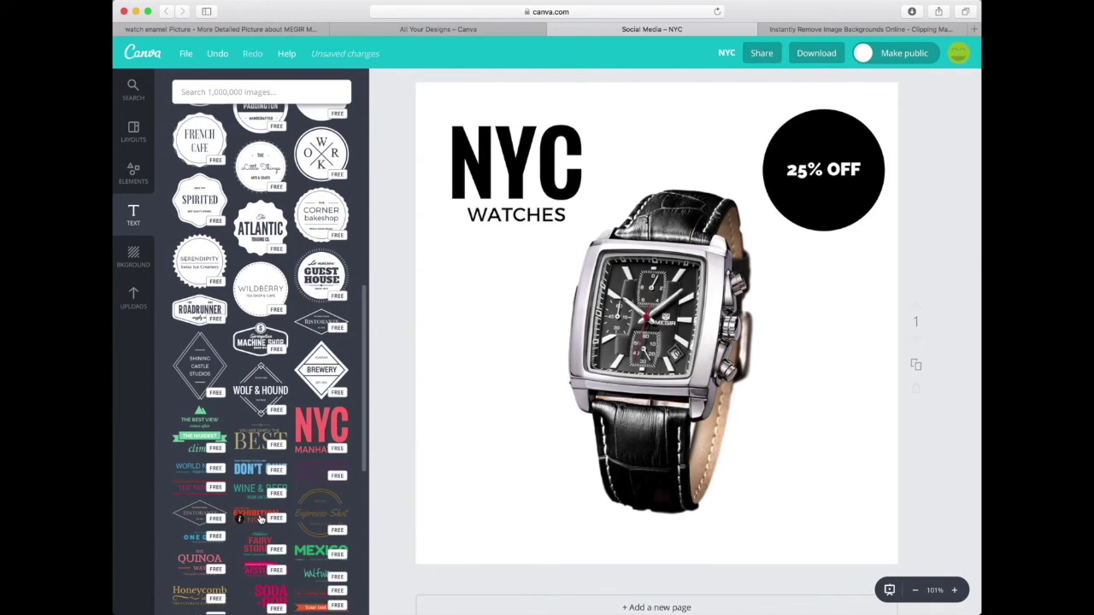
scroll(261, 485, down, 4)
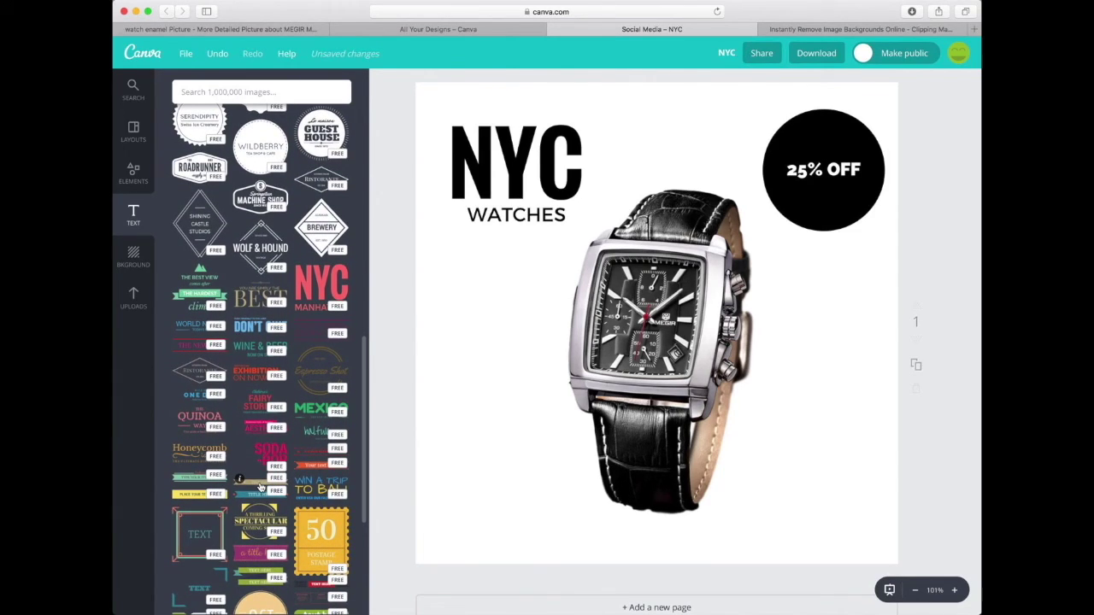